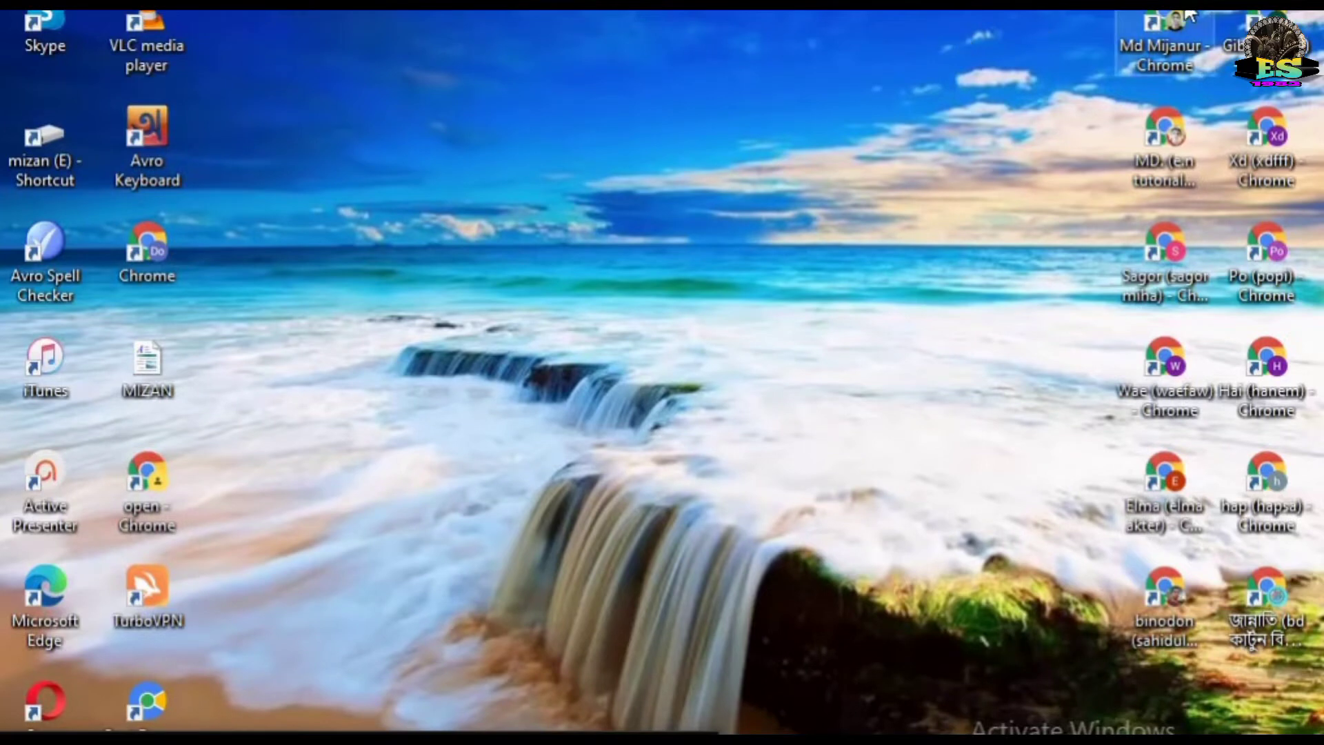
Start Chrome with the first desktop profile shortcut, maximize its window and open the YouTube AdSense shortcut.
double_click(1173, 30)
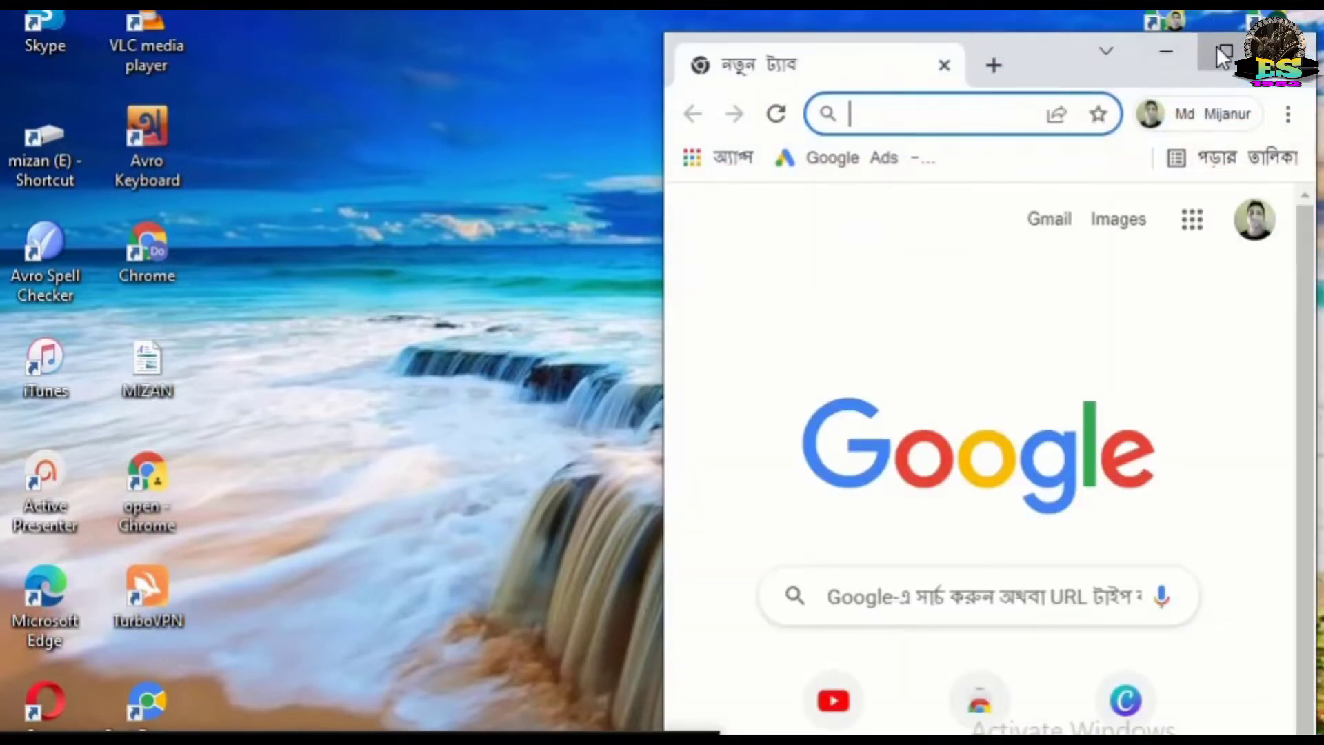
click(1217, 47)
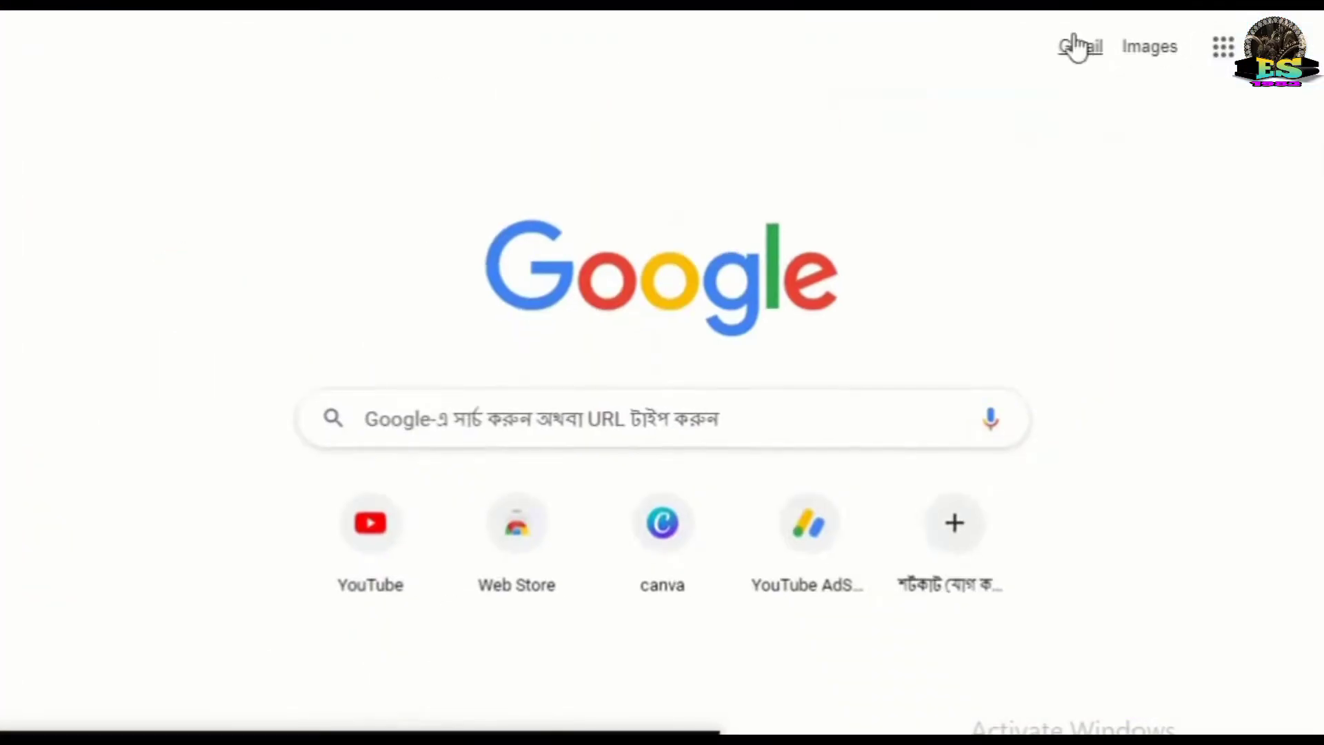
click(808, 549)
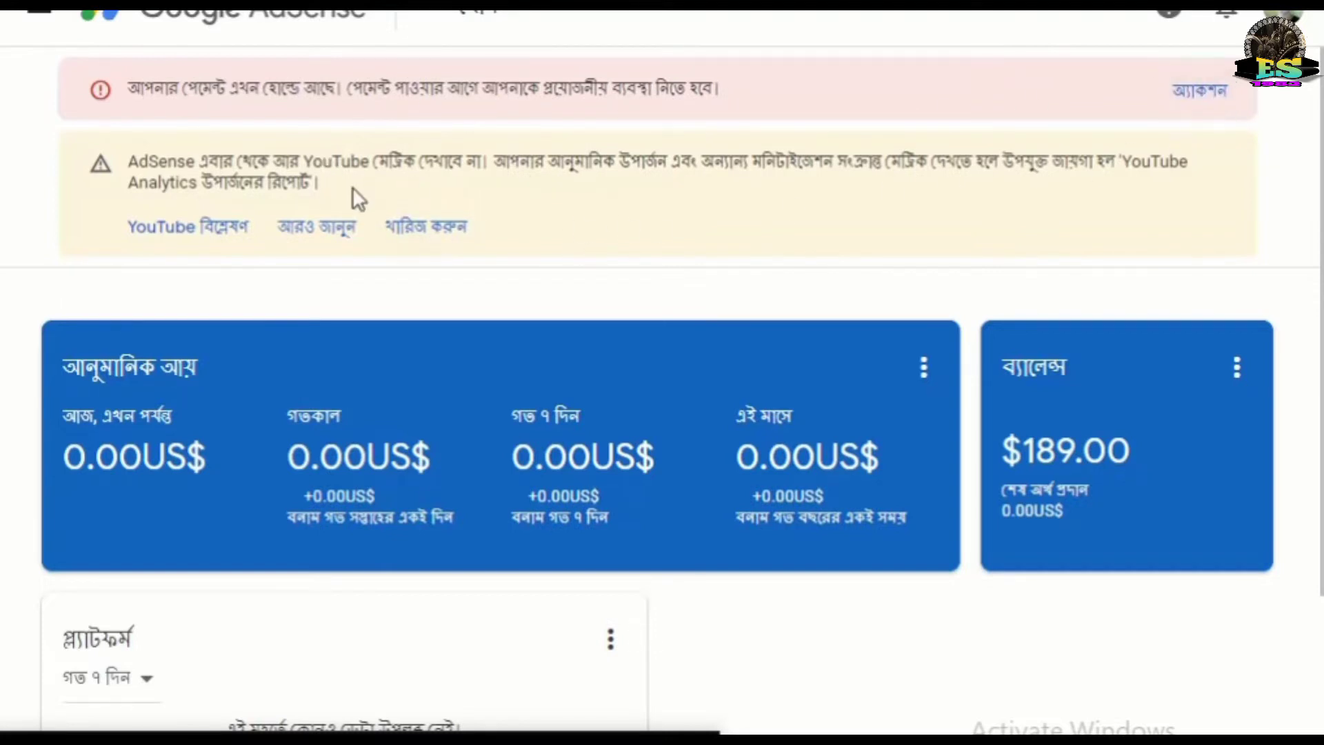
Look over the AdSense home page and open the payments info page (পেমেন্ট সংক্রান্ত তথ্য).
scroll(466, 176, down, 2)
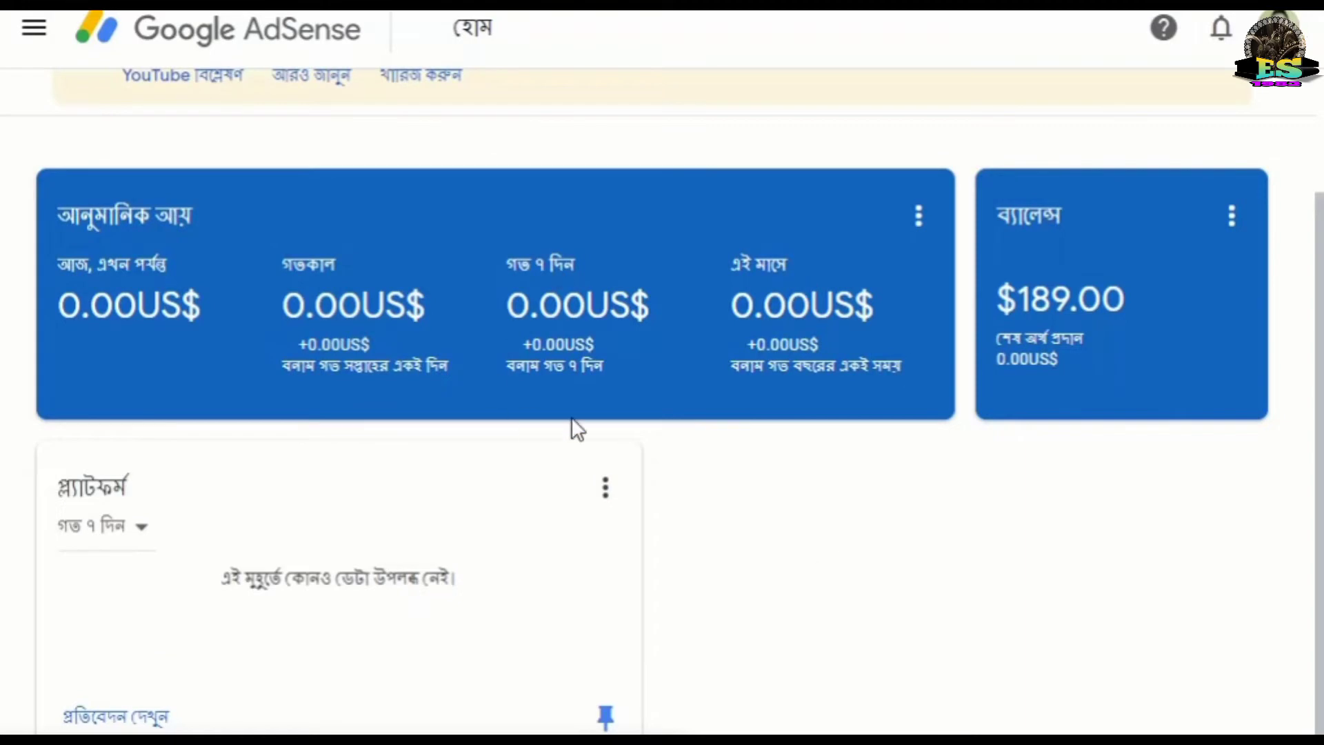
scroll(620, 421, down, 2)
scroll(673, 424, up, 5)
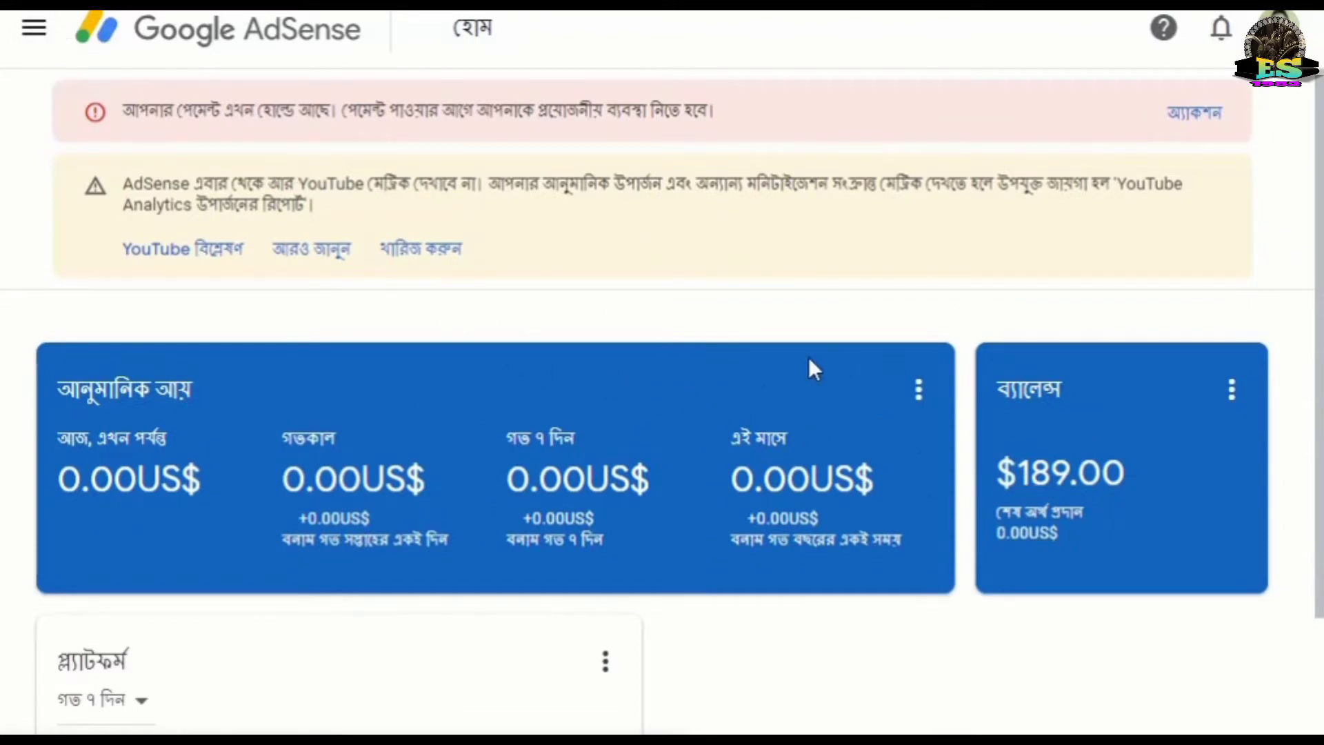
click(32, 31)
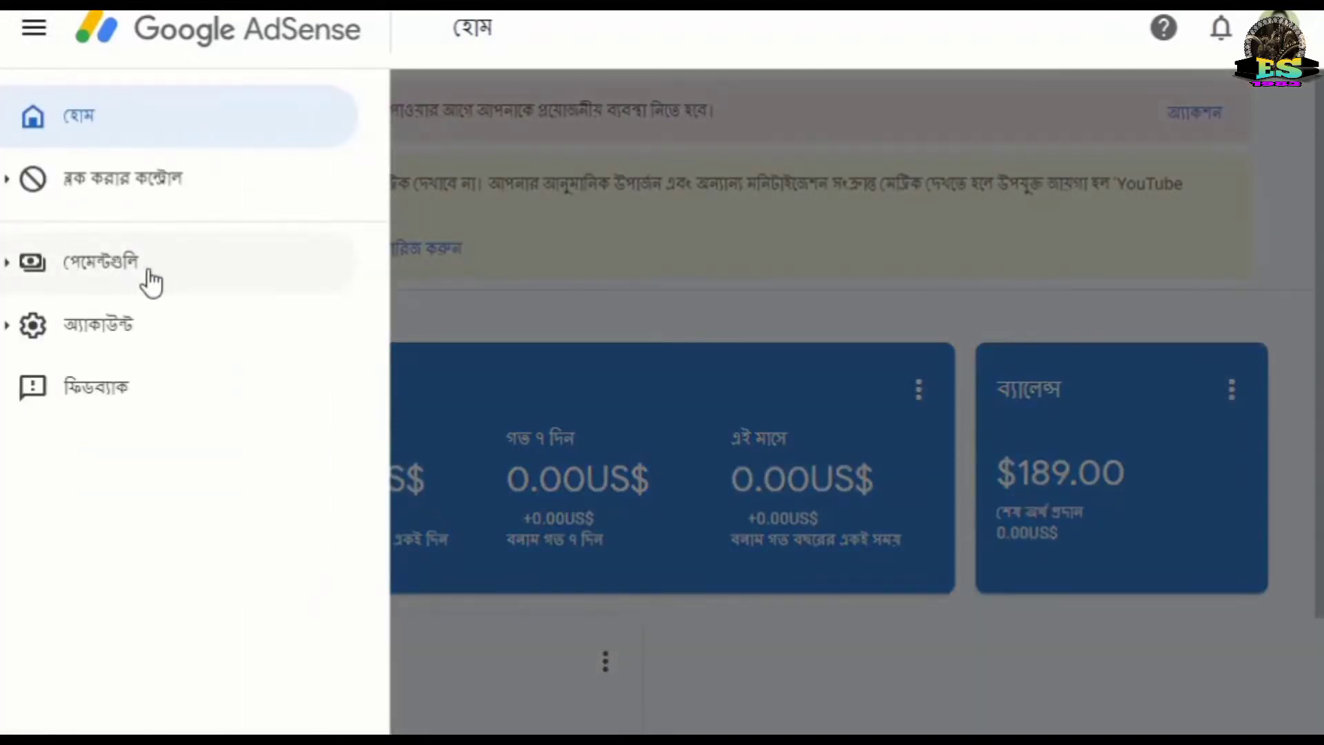
click(105, 268)
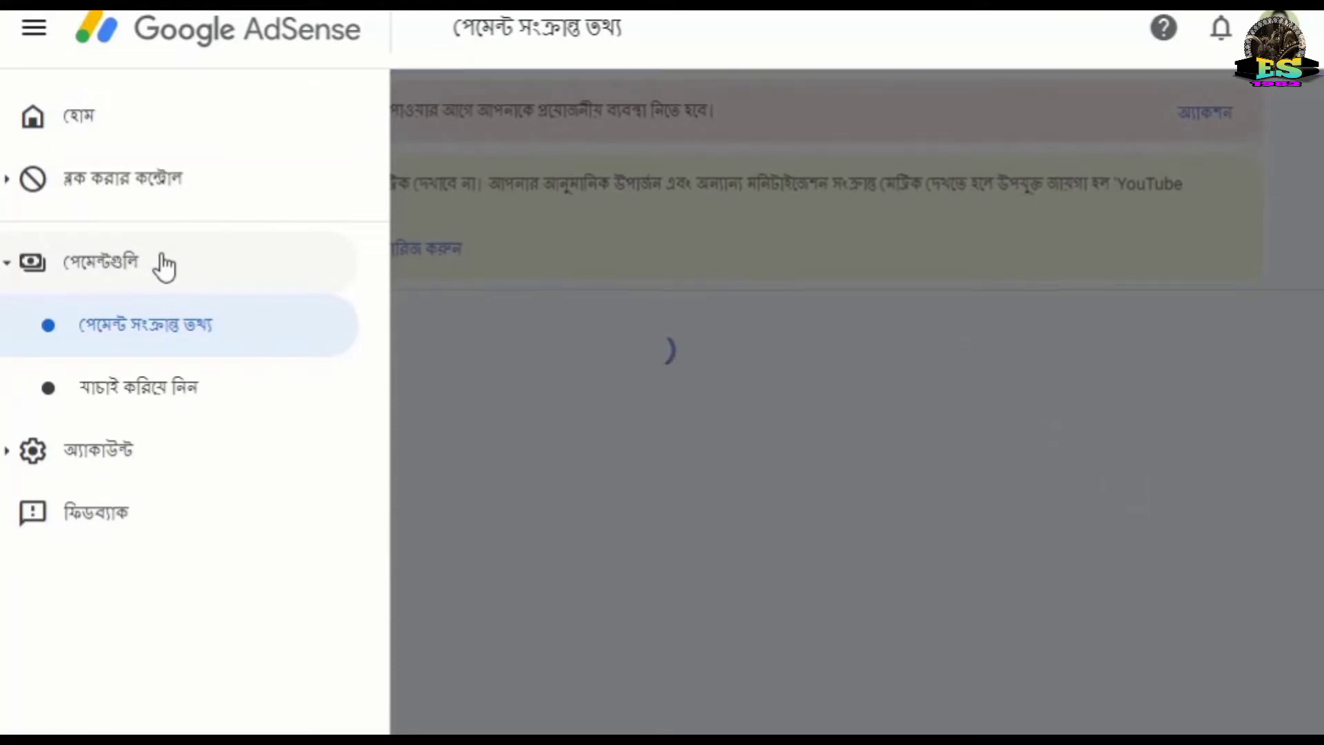
click(823, 442)
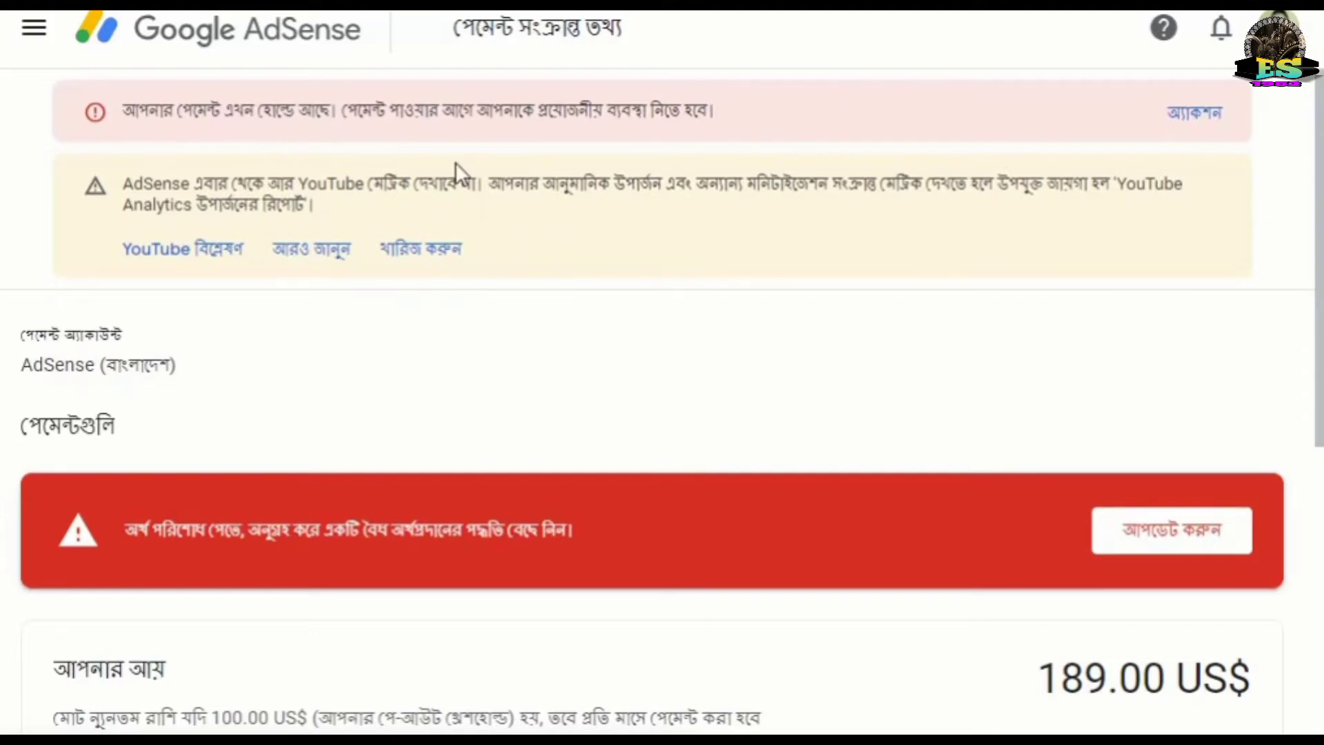
Review the earnings, transactions and payment sections, and start adding a payment method (পেমেন্টের পদ্ধতি যোগ করুন).
scroll(729, 381, down, 10)
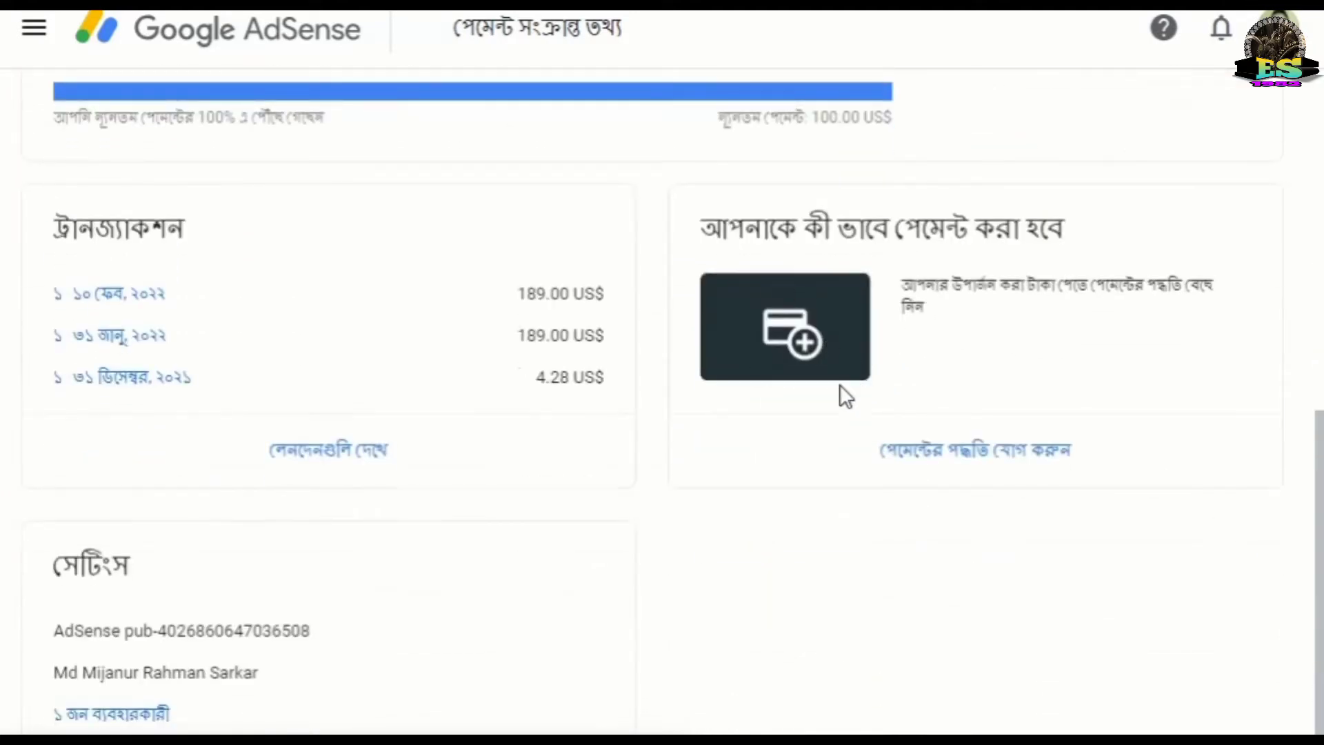
scroll(835, 393, up, 10)
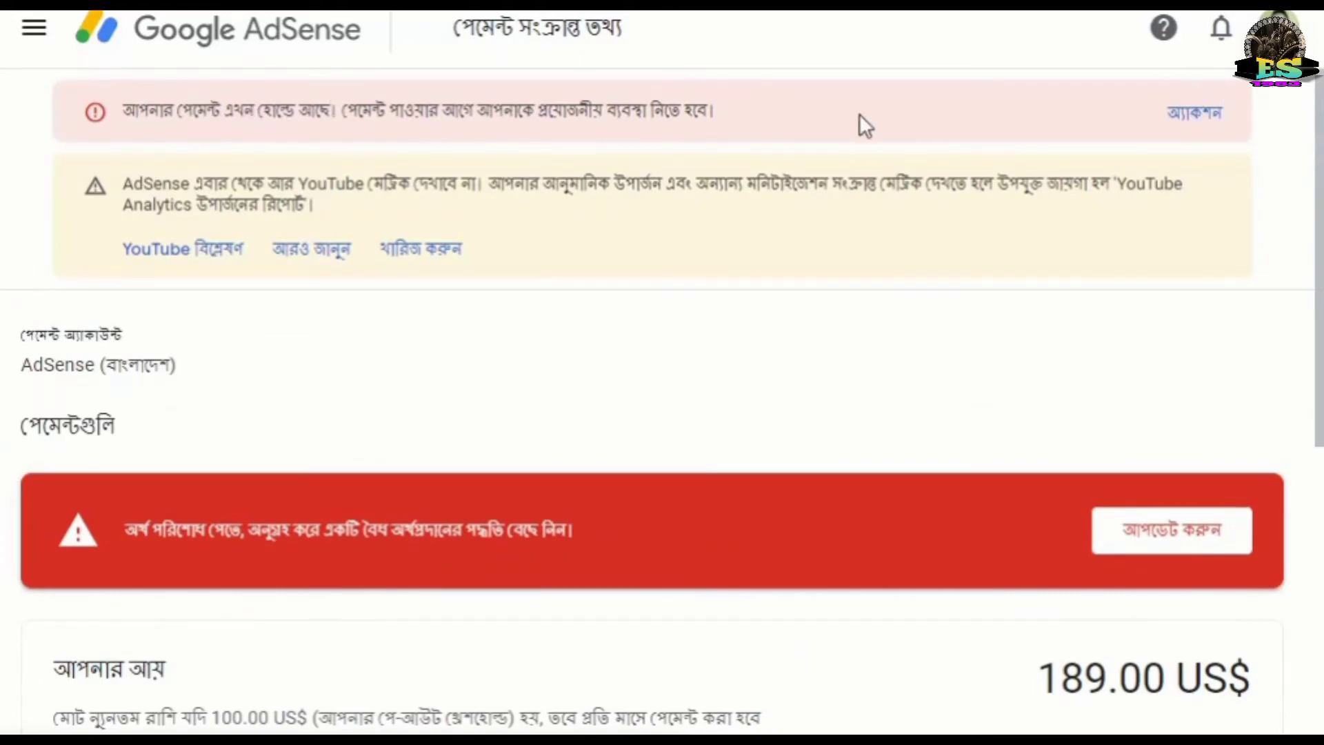
scroll(669, 283, down, 8)
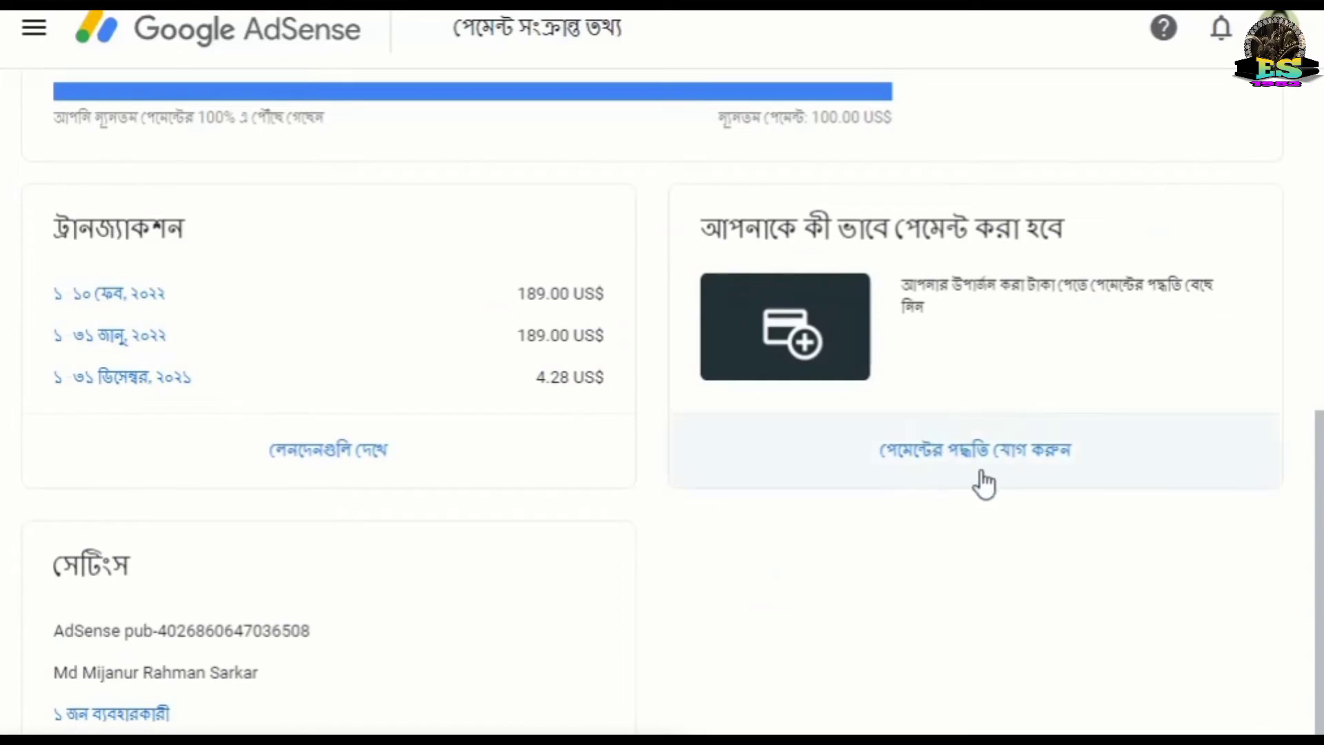
scroll(901, 438, up, 3)
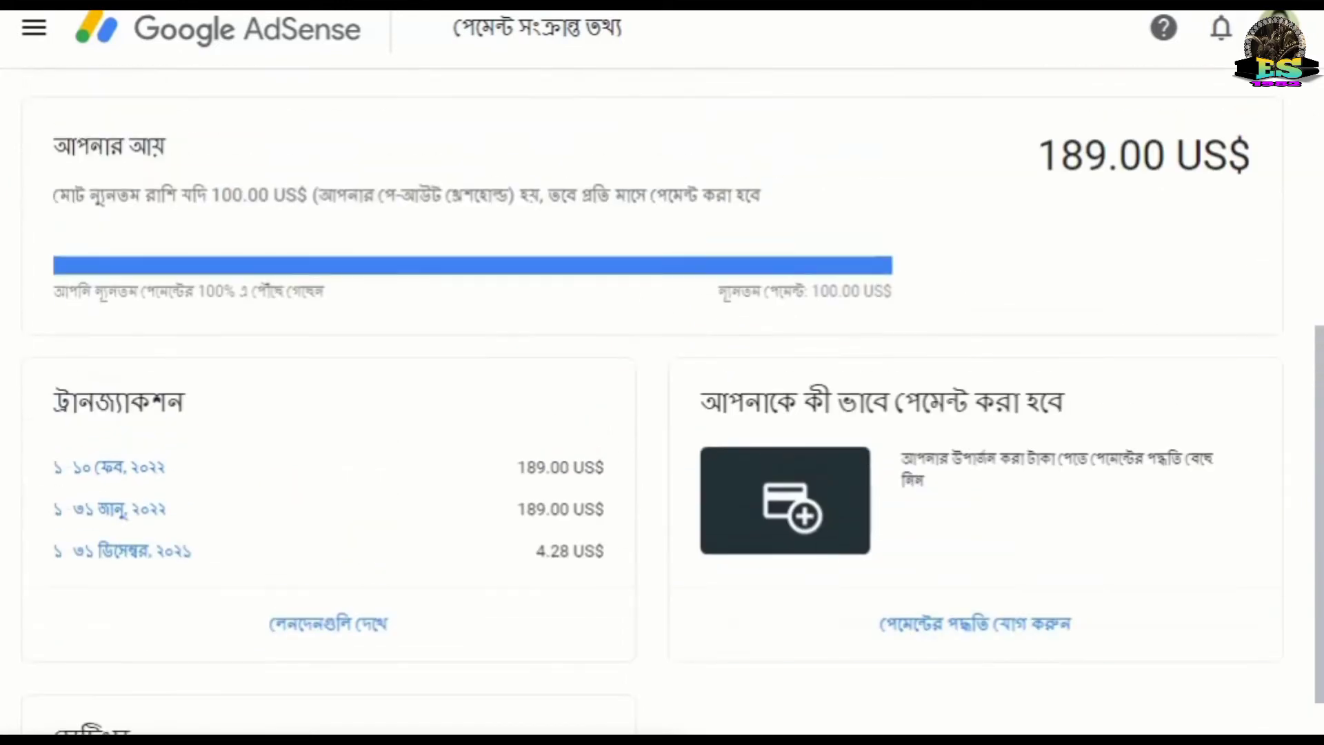
scroll(999, 611, up, 5)
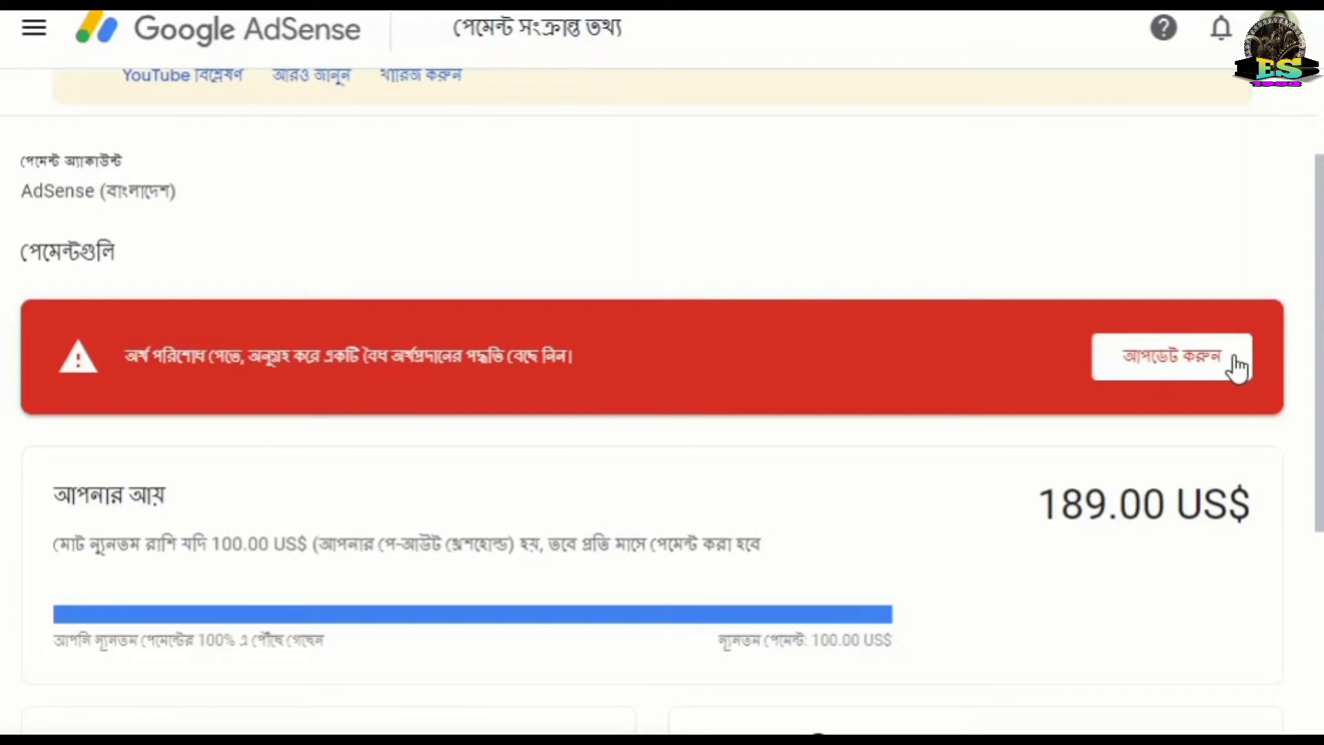
scroll(908, 370, down, 7)
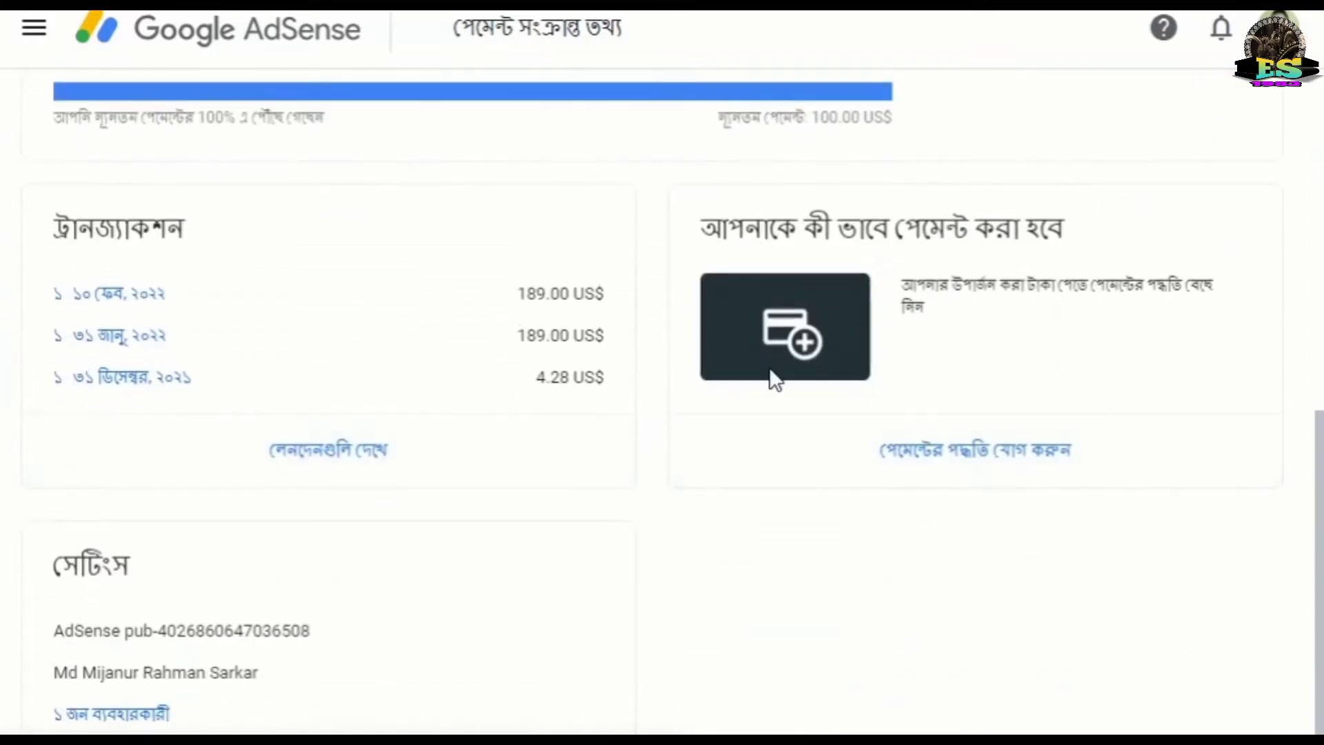
scroll(773, 377, up, 2)
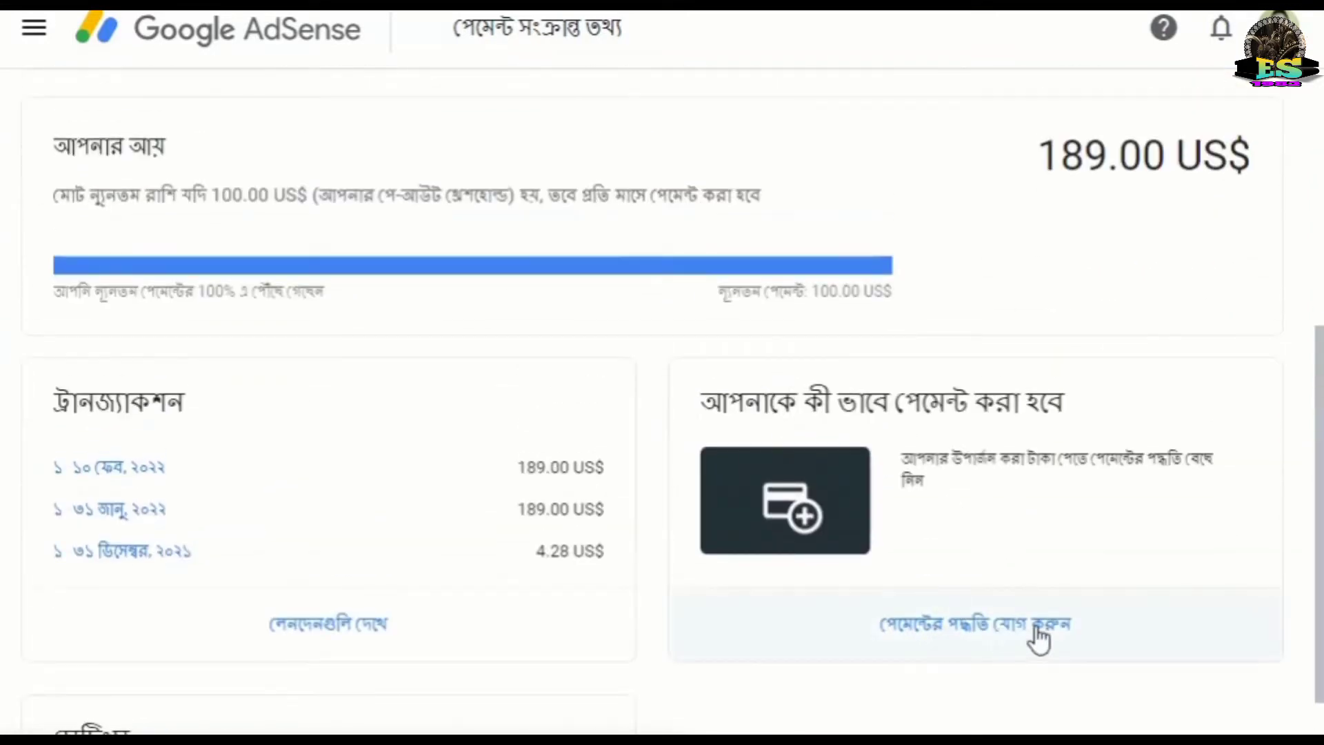
click(1009, 620)
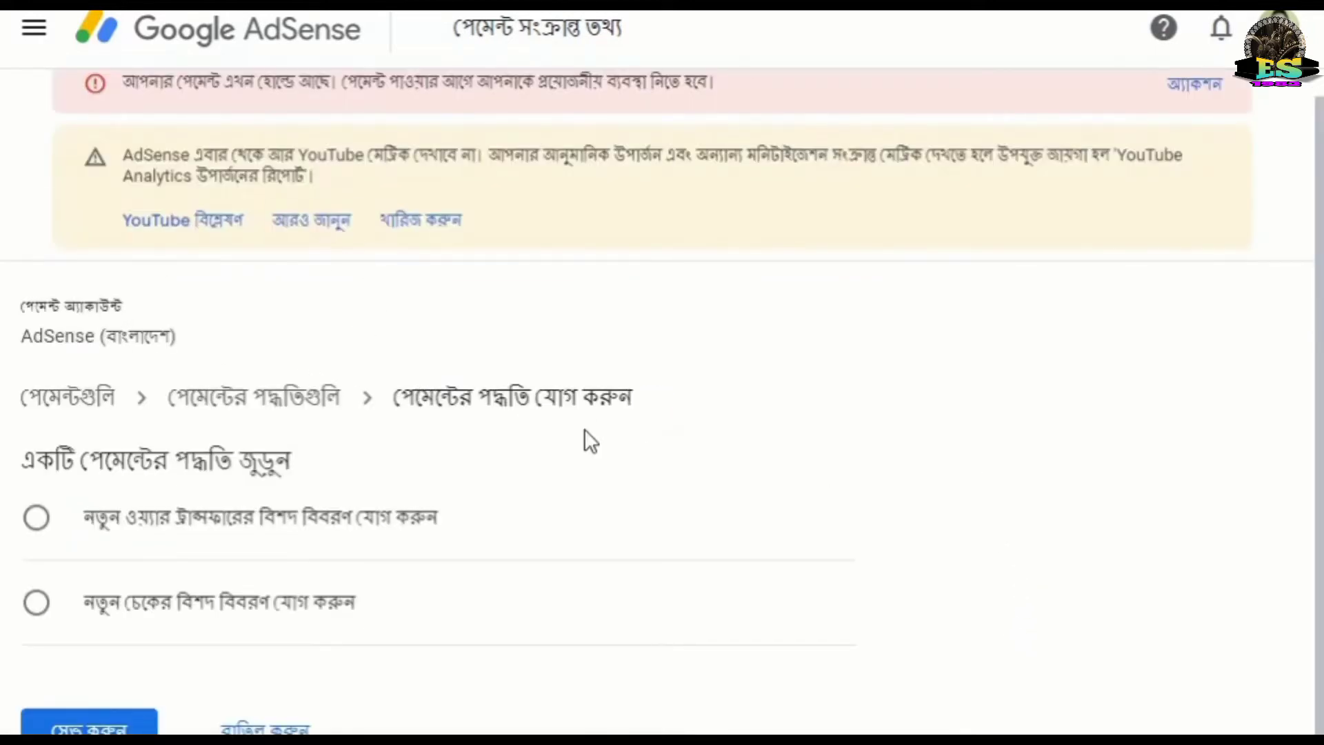
Choose to add new wire transfer details as the payment method instead of check details.
click(414, 524)
click(61, 611)
click(125, 549)
click(138, 552)
click(93, 610)
click(50, 522)
click(44, 616)
click(430, 502)
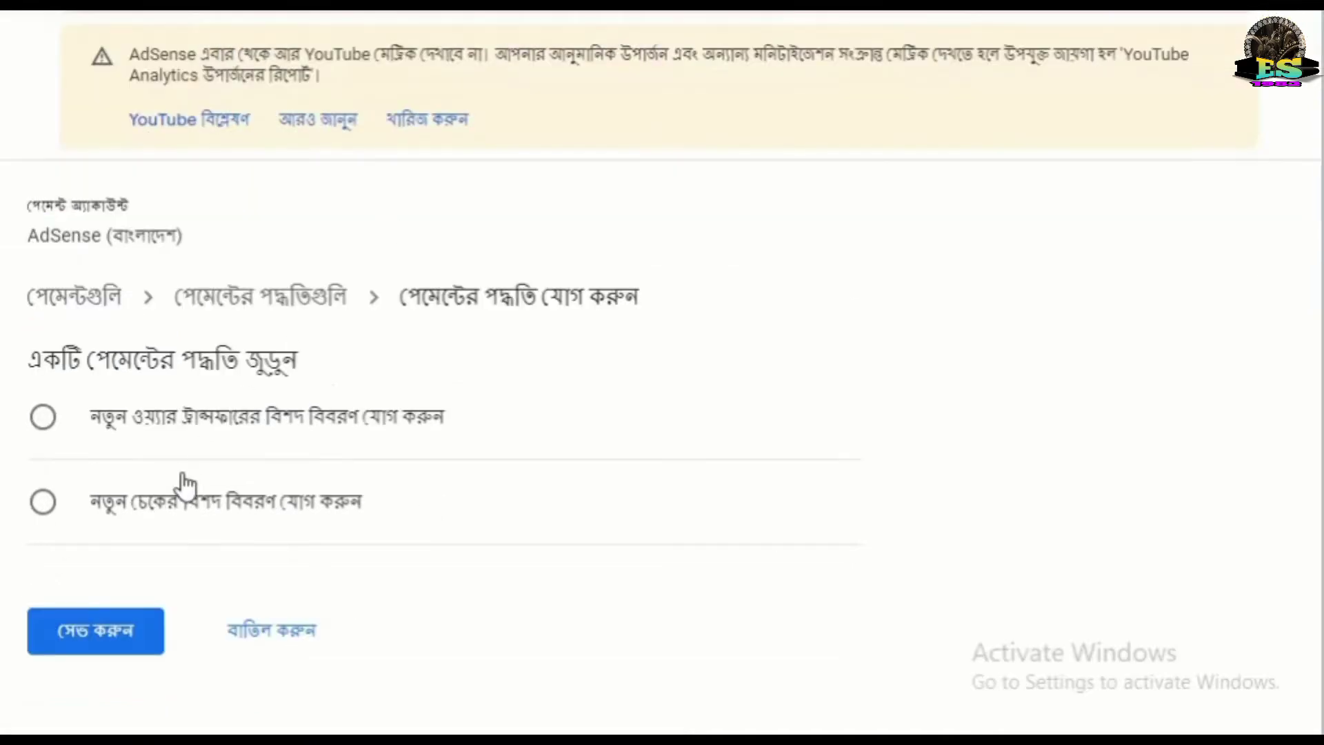
click(142, 514)
click(42, 419)
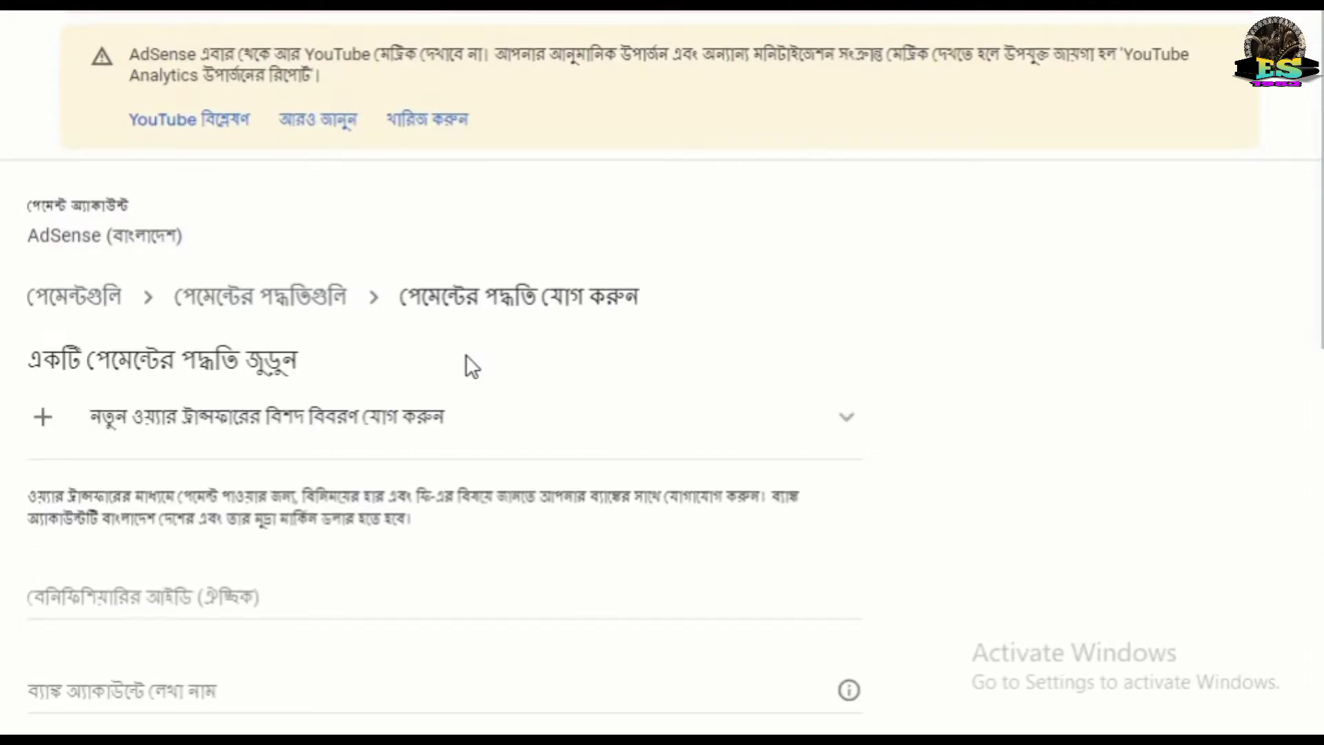
Examine the wire transfer form's fields, from beneficiary ID and bank name to SWIFT BIC, account number and the primary payment option.
scroll(442, 313, down, 10)
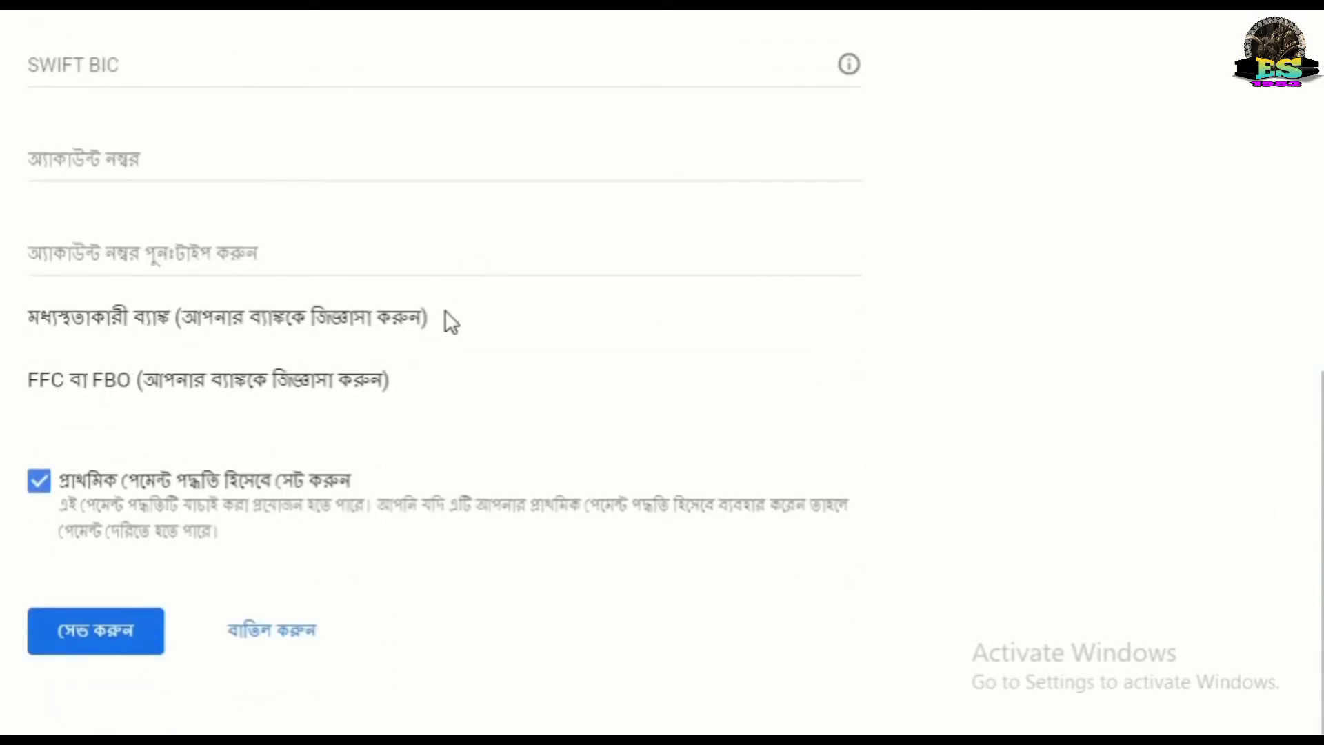
scroll(392, 373, up, 8)
scroll(381, 375, up, 3)
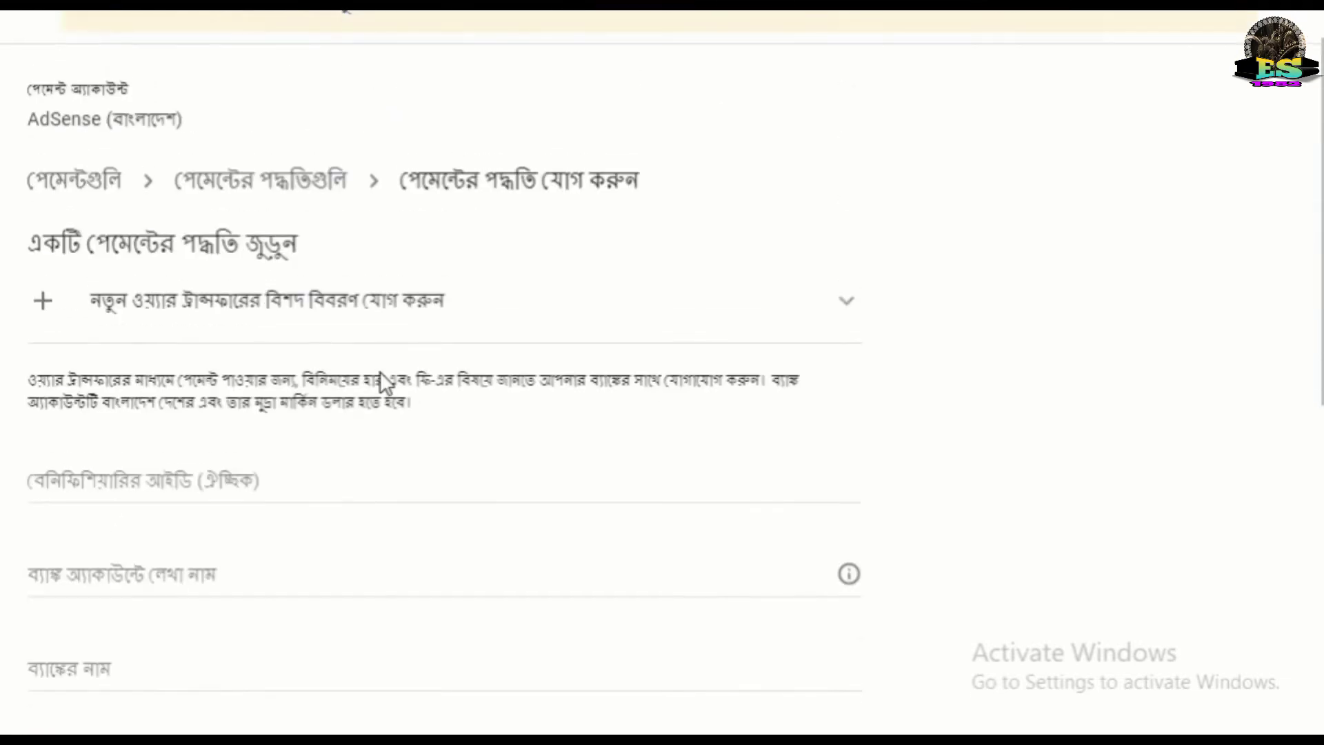
scroll(376, 372, down, 3)
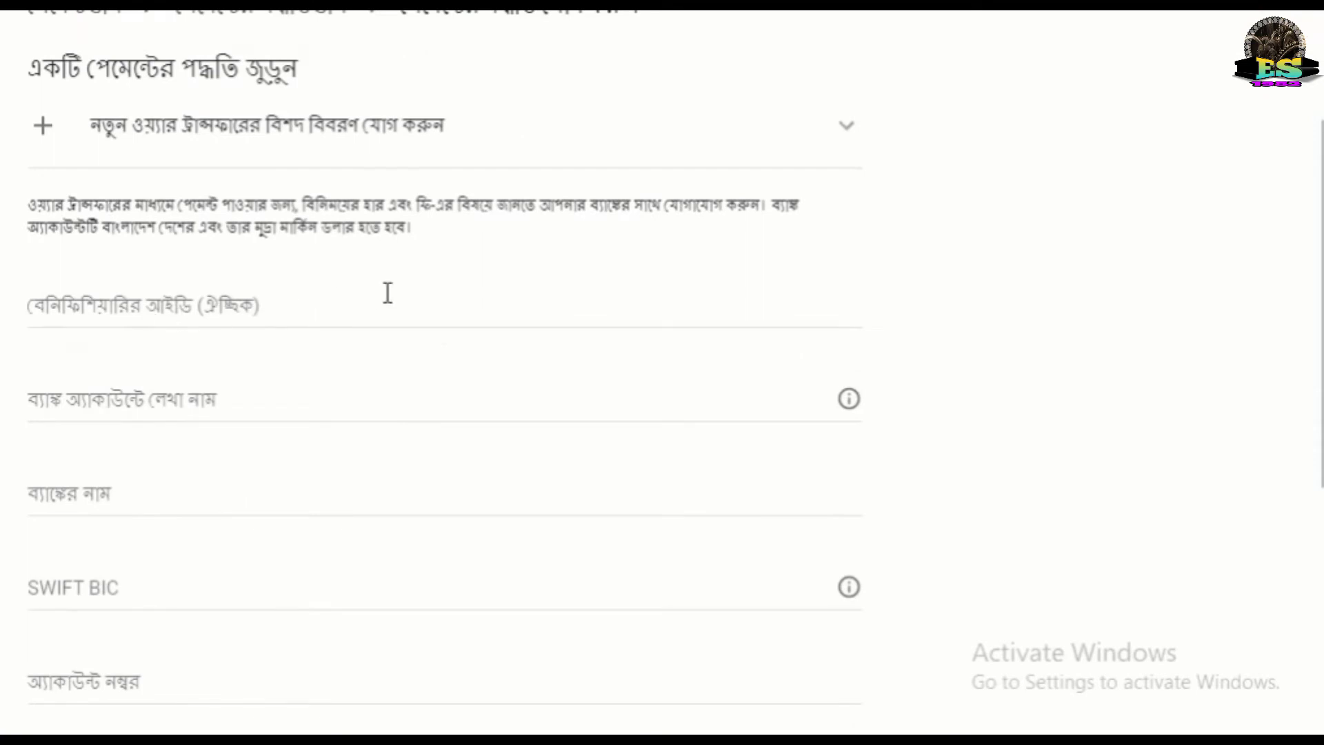
scroll(367, 291, down, 2)
scroll(368, 291, down, 2)
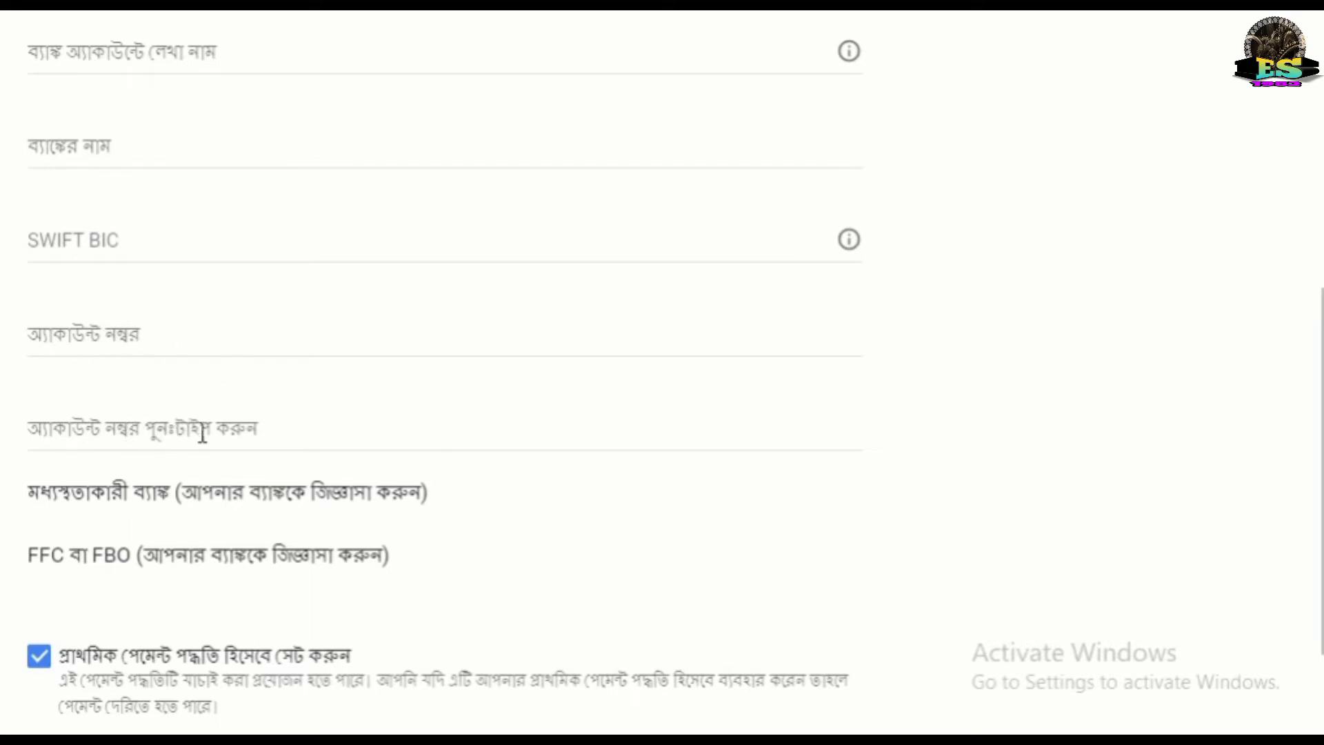
scroll(227, 417, down, 3)
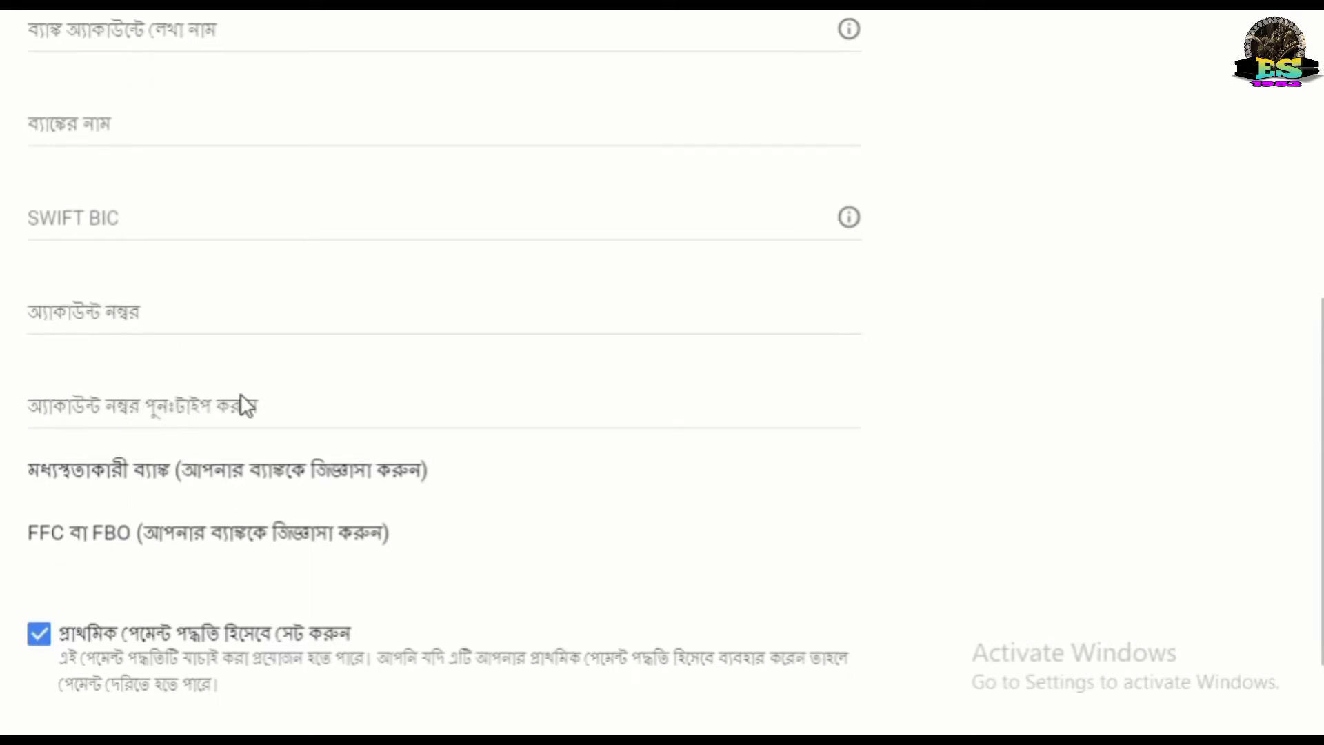
scroll(237, 568, up, 9)
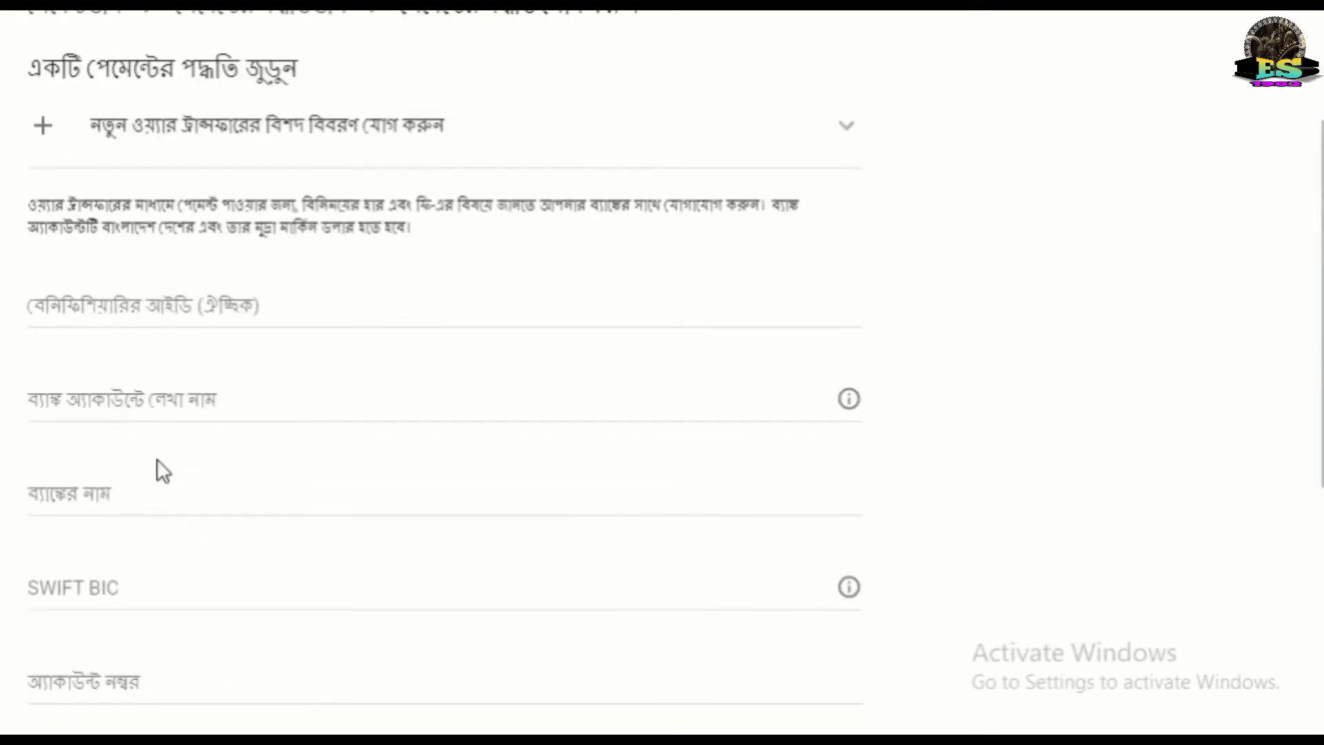
scroll(215, 417, down, 4)
scroll(216, 427, up, 4)
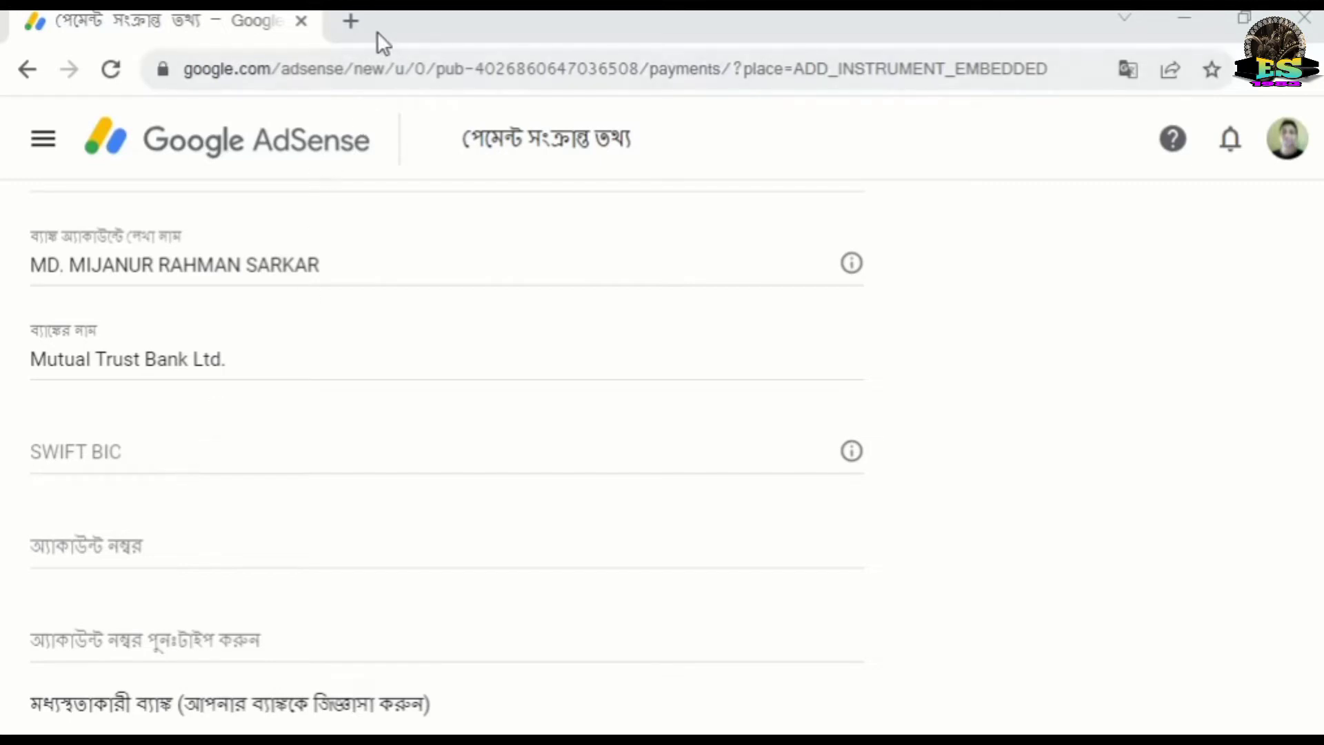
Search Google in a new tab for "JAMIRDIA MASTERBARY BRANCH MUTUAL TRUST BANK LTD. SWIF COOD".
click(353, 21)
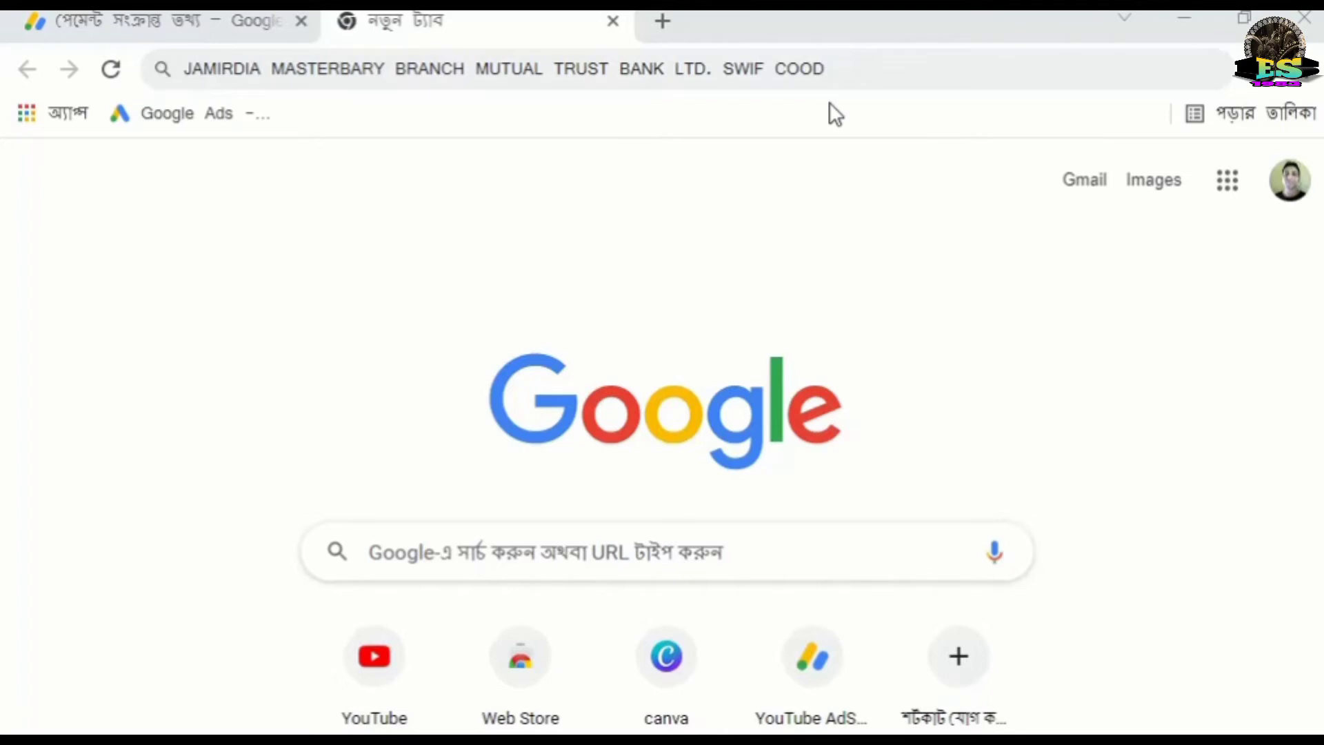
click(855, 66)
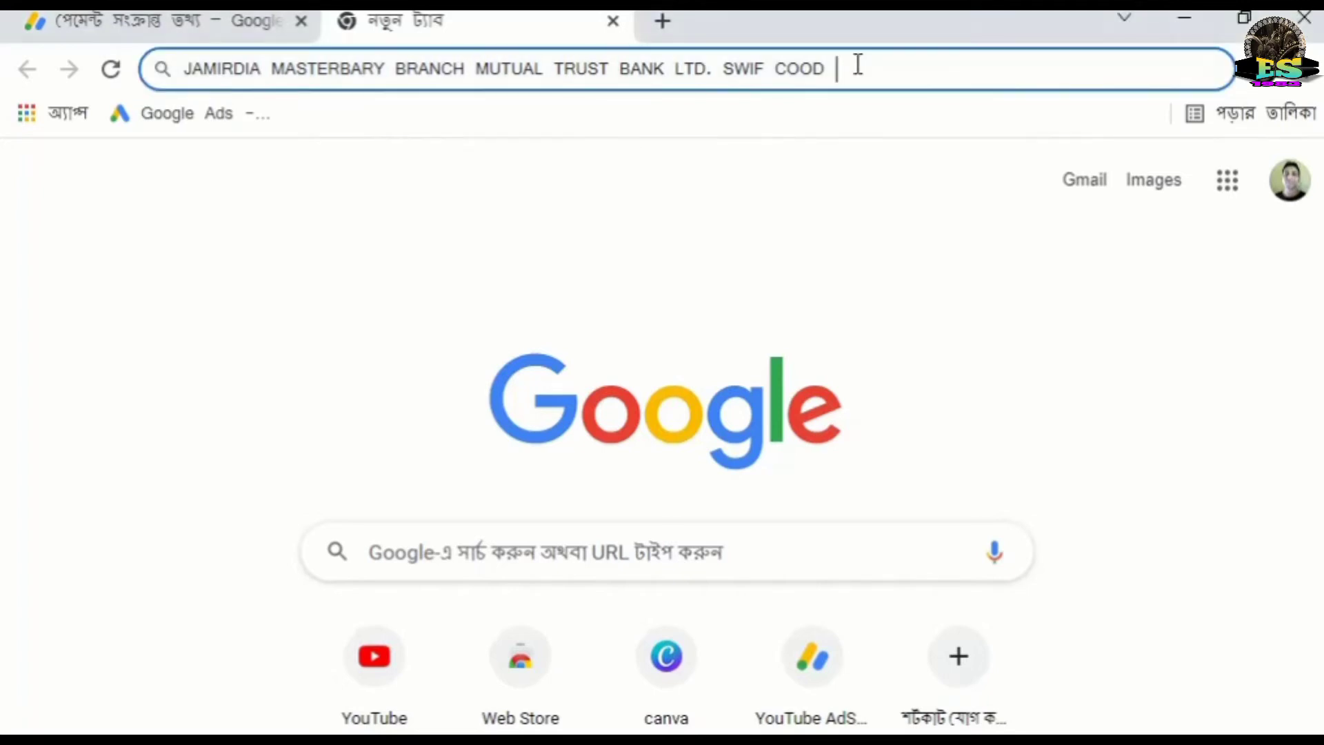
key(Return)
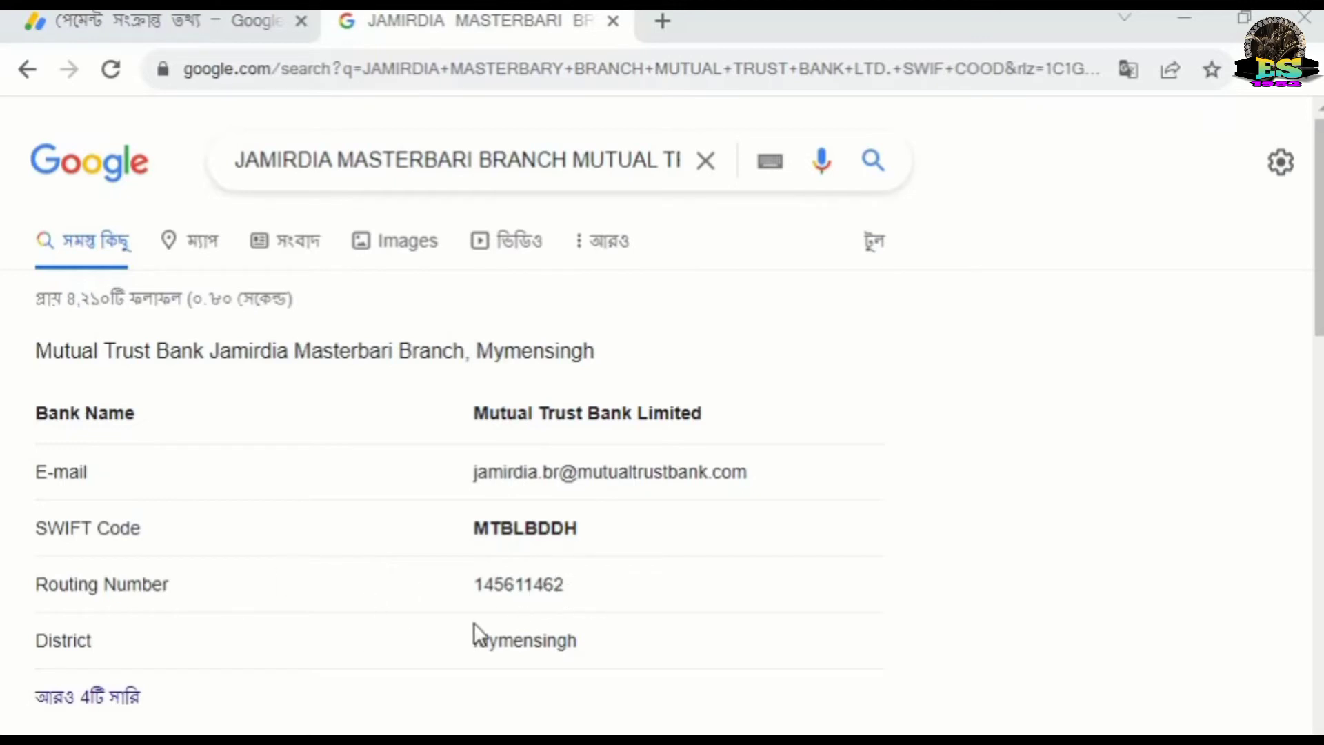
Open the BanksBD.org page for Mutual Trust Bank's Jamirdia Masterbari Branch and look through its branch details.
scroll(602, 656, down, 2)
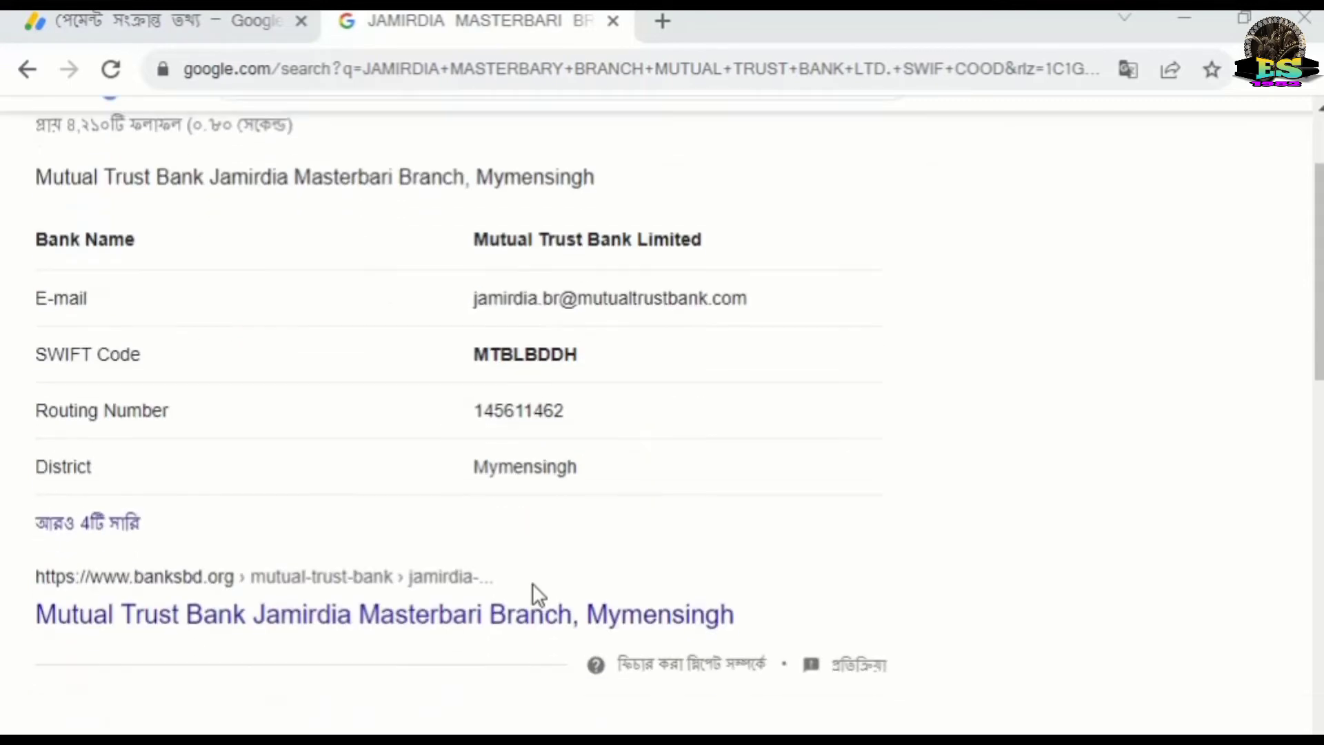
click(122, 532)
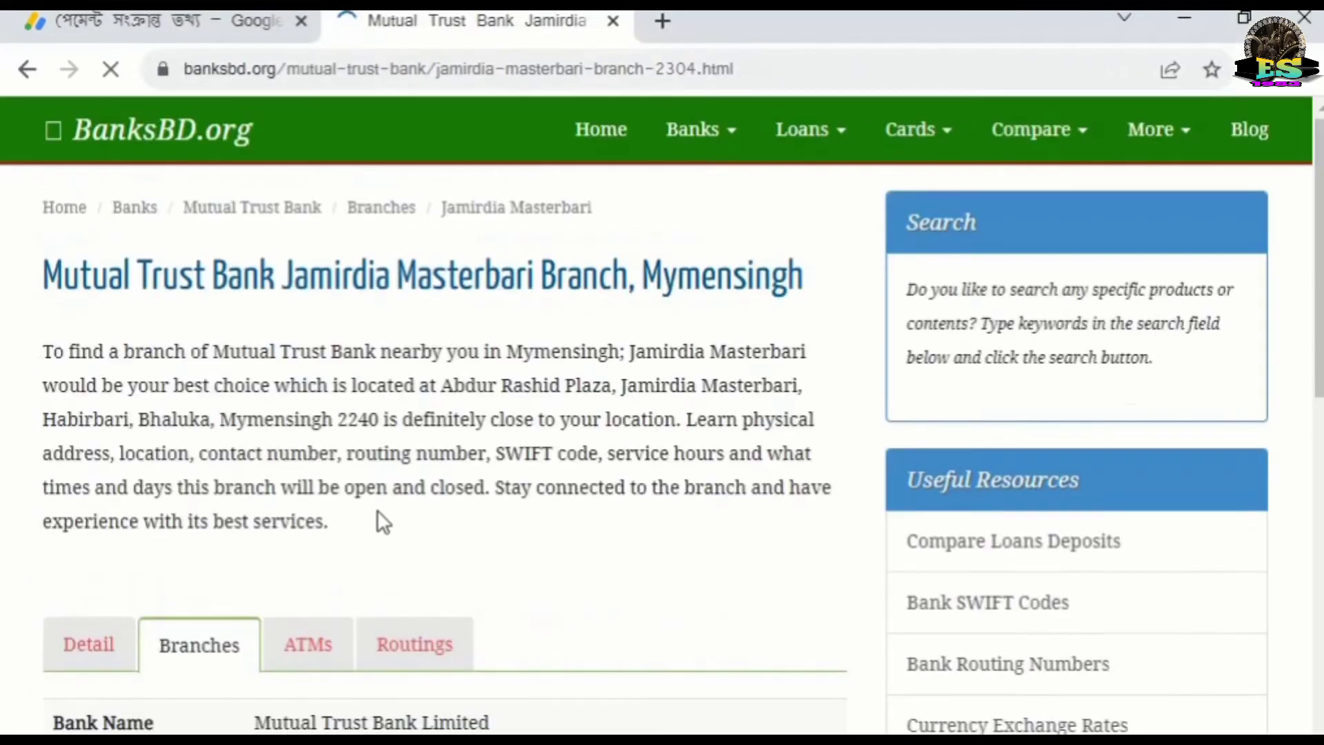
scroll(479, 438, down, 7)
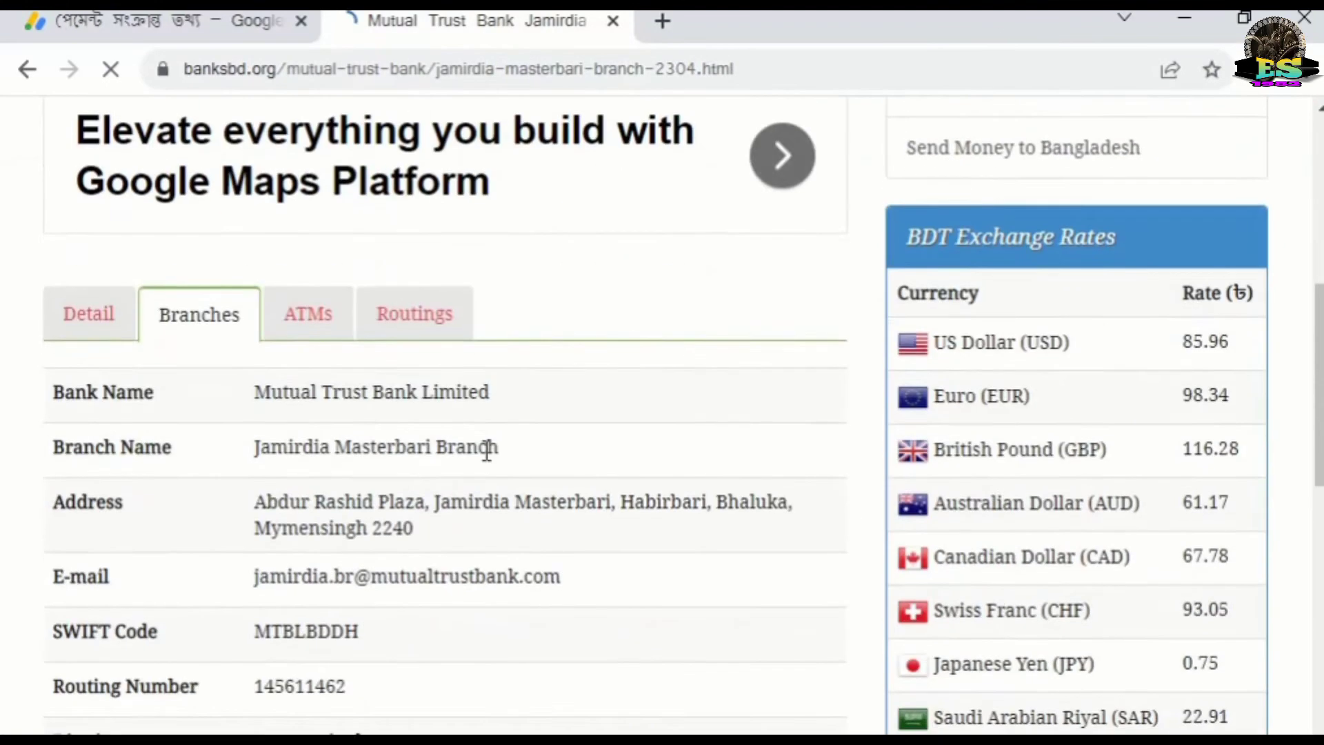
scroll(483, 514, down, 7)
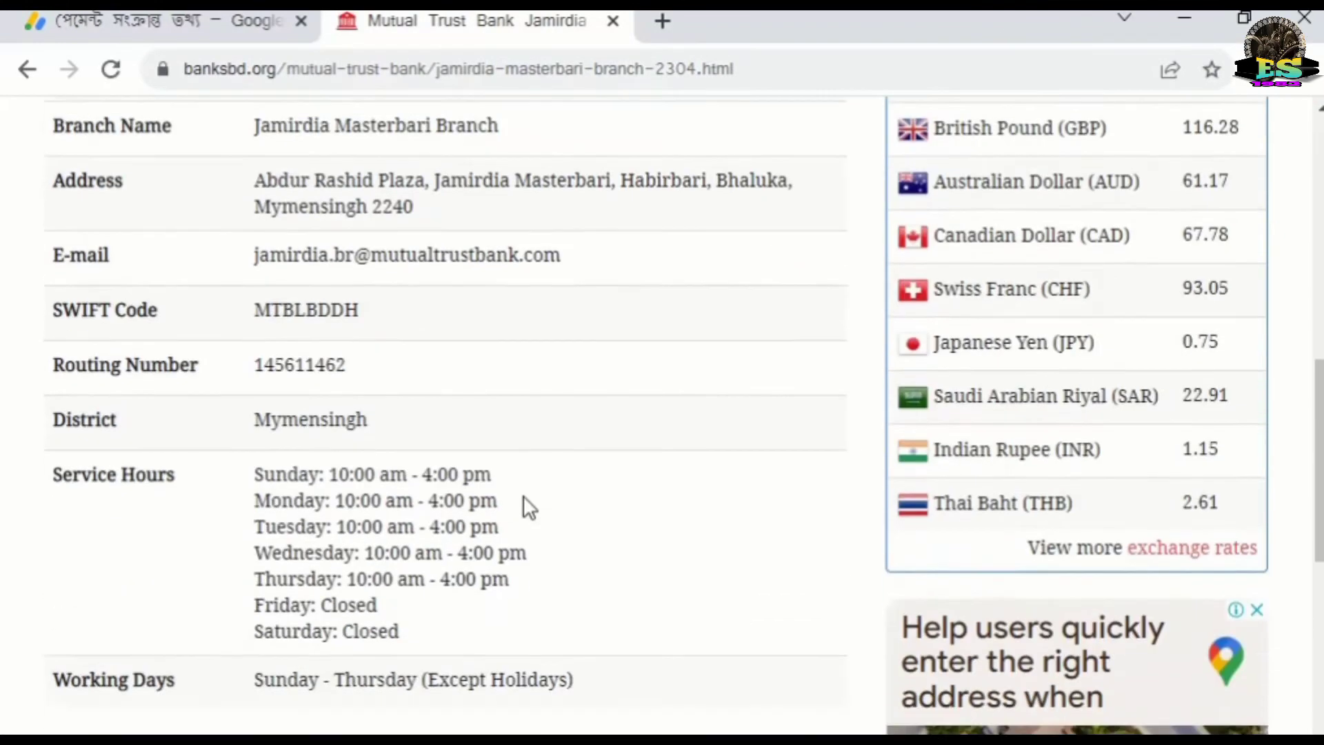
Copy the bank name "Mutual Trust Bank Limited" from the branch details table.
scroll(526, 497, up, 7)
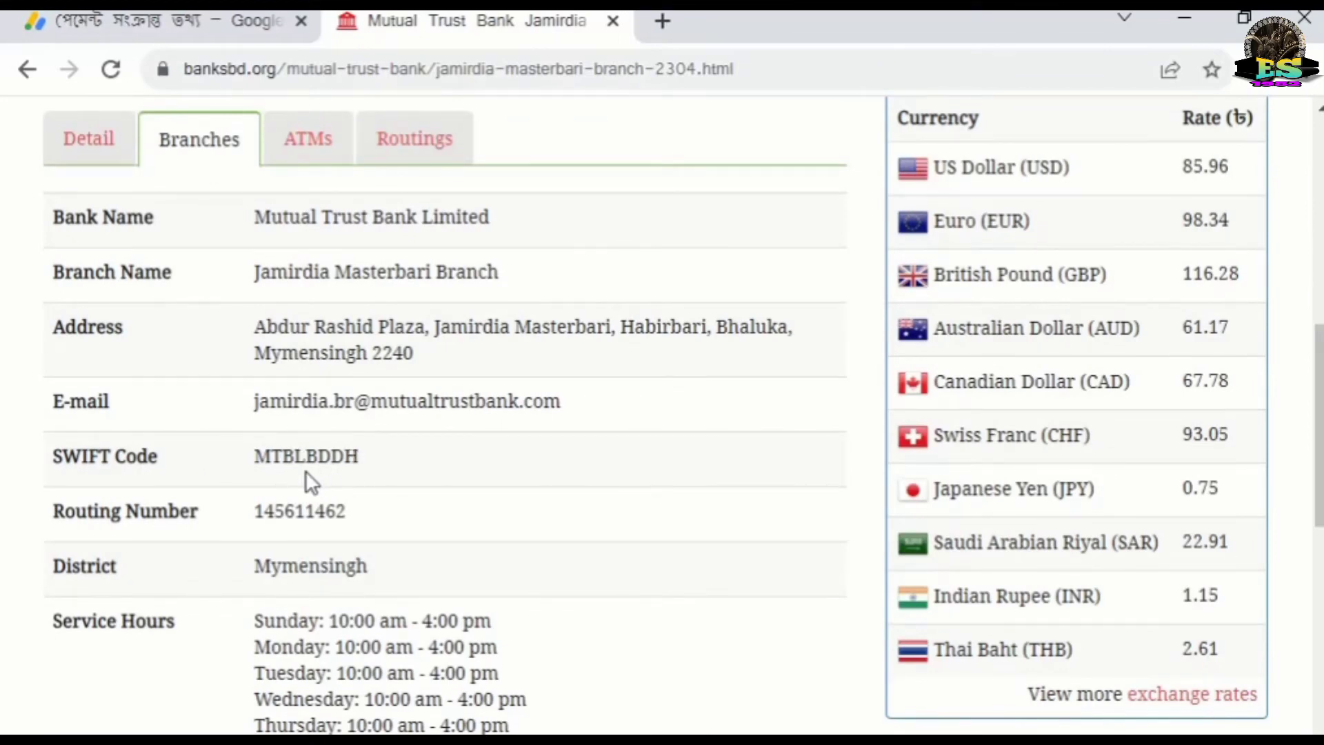
scroll(307, 478, up, 3)
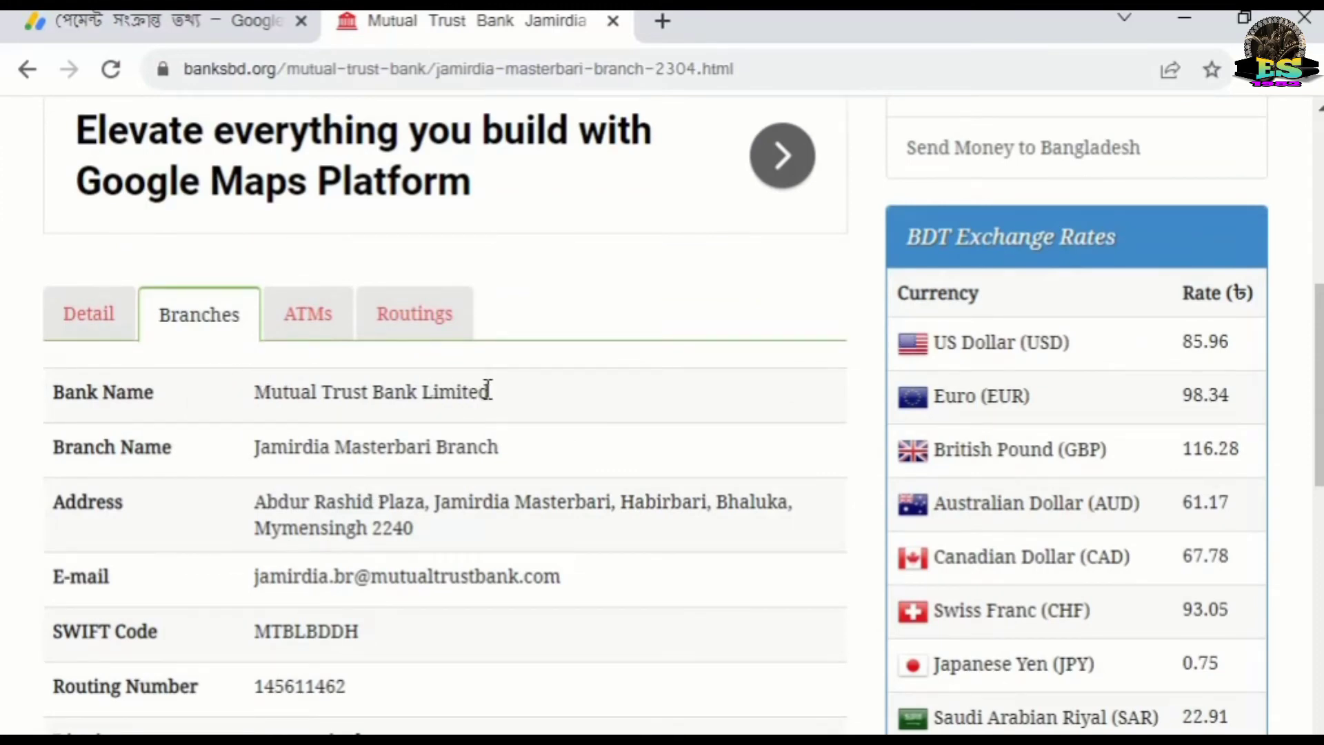
drag(489, 394, 258, 393)
key(ctrl+c)
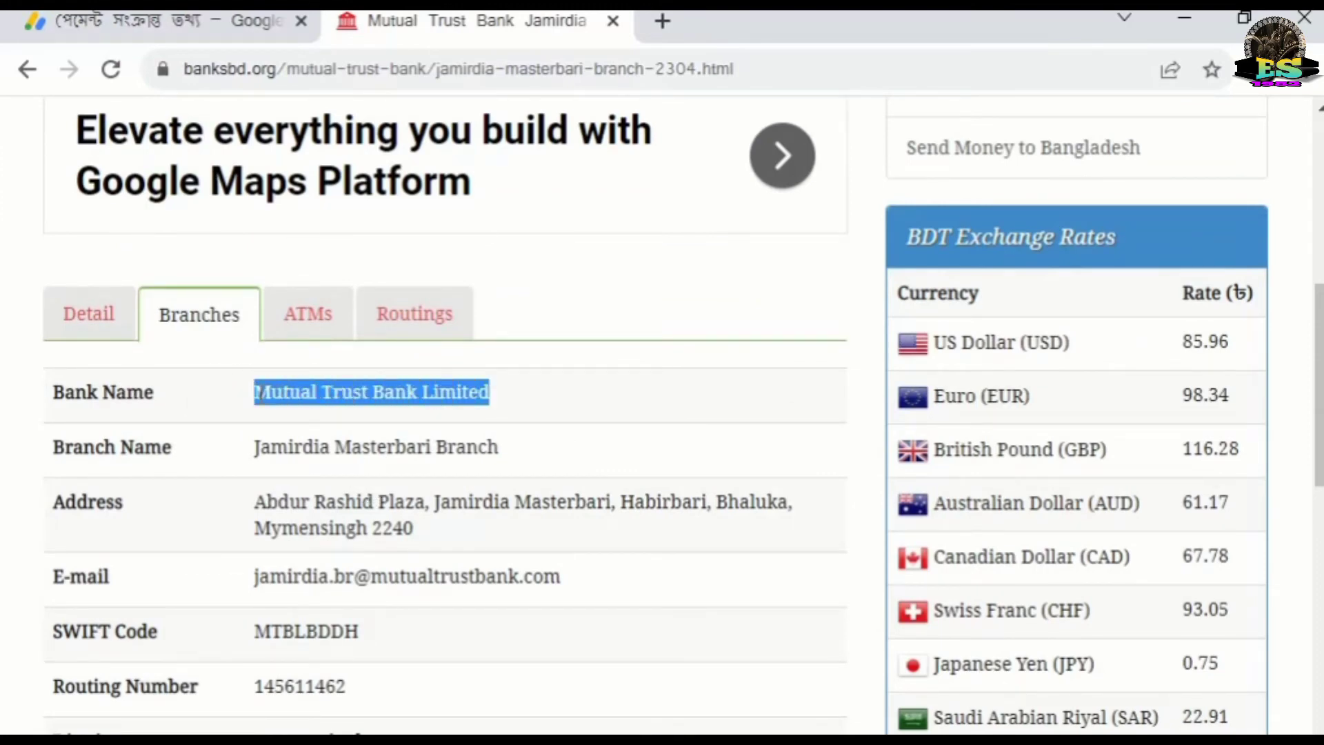
Return to the AdSense wire transfer form and replace the bank name with the copied "Mutual Trust Bank Limited".
click(245, 22)
text(.)
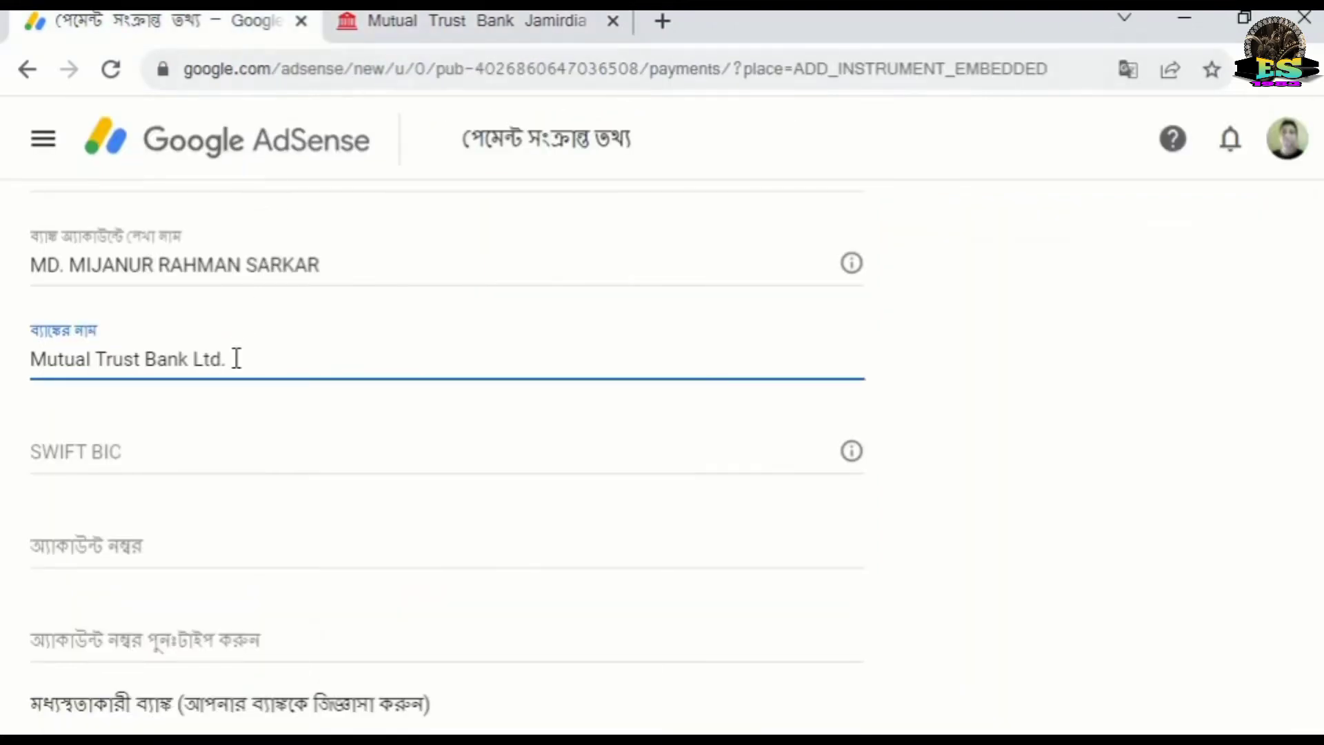
key(BackSpace)
key(BackSpace)
key(BackSpace)
key(BackSpace)
key(BackSpace)
key(BackSpace)
key(BackSpace)
key(BackSpace)
key(BackSpace)
key(BackSpace)
key(BackSpace)
key(BackSpace)
key(BackSpace)
key(BackSpace)
key(BackSpace)
key(BackSpace)
key(BackSpace)
key(BackSpace)
key(BackSpace)
key(BackSpace)
key(BackSpace)
key(ctrl+v)
Copy the SWIFT code MTBLBDDH from the BanksBD.org branch details into the AdSense form's SWIFT BIC field.
click(545, 22)
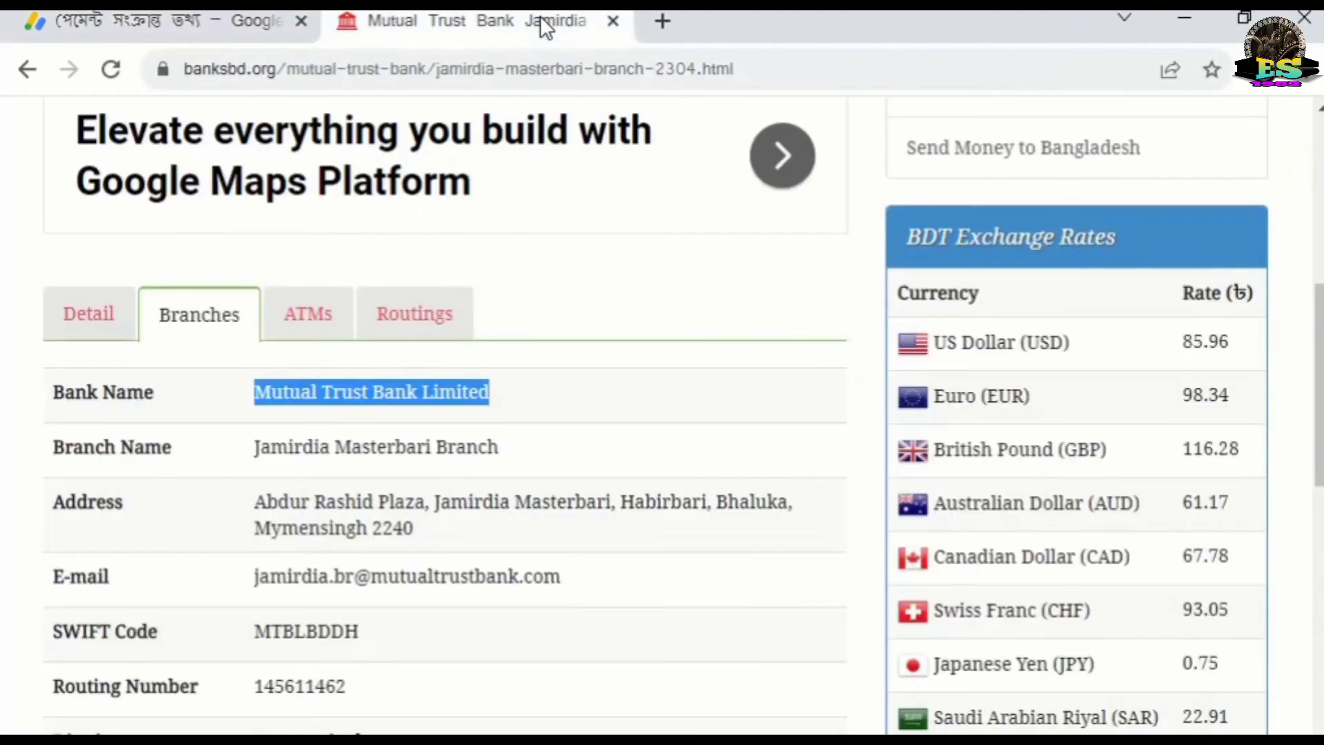
click(369, 629)
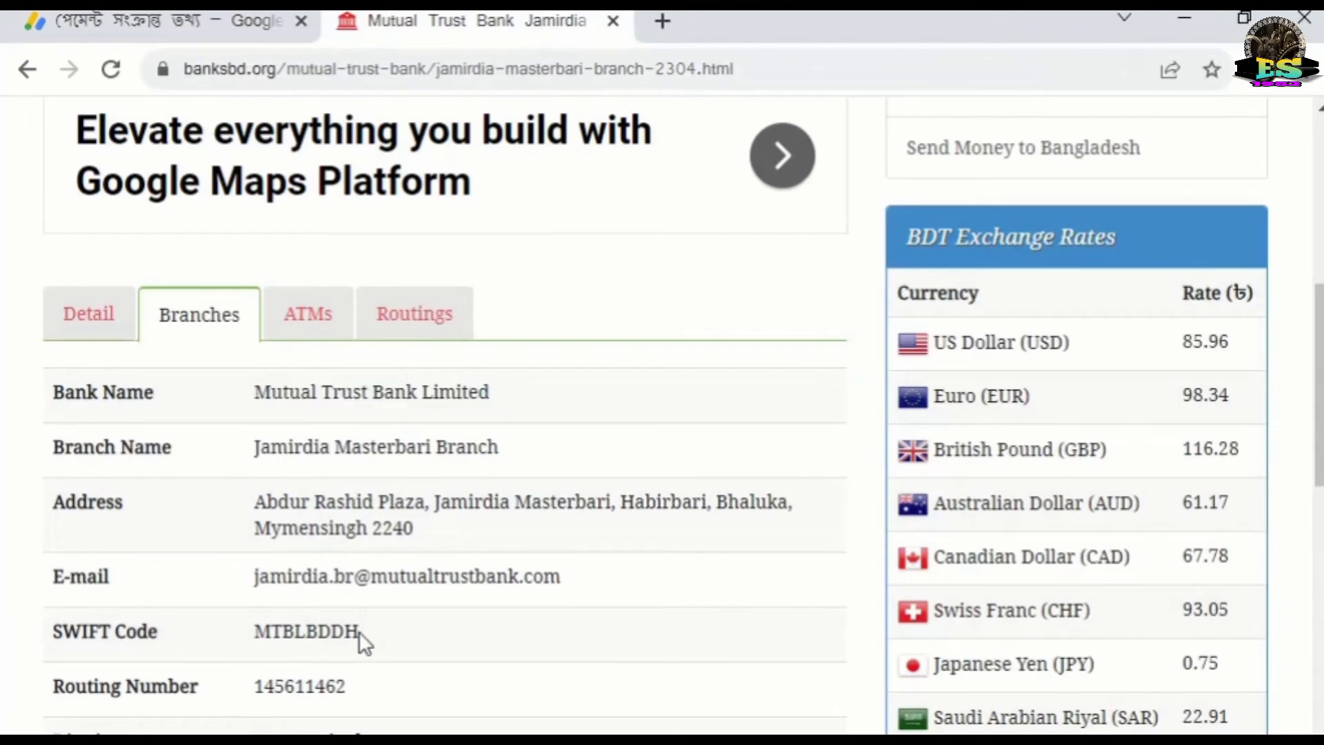
drag(351, 631, 253, 632)
key(ctrl+c)
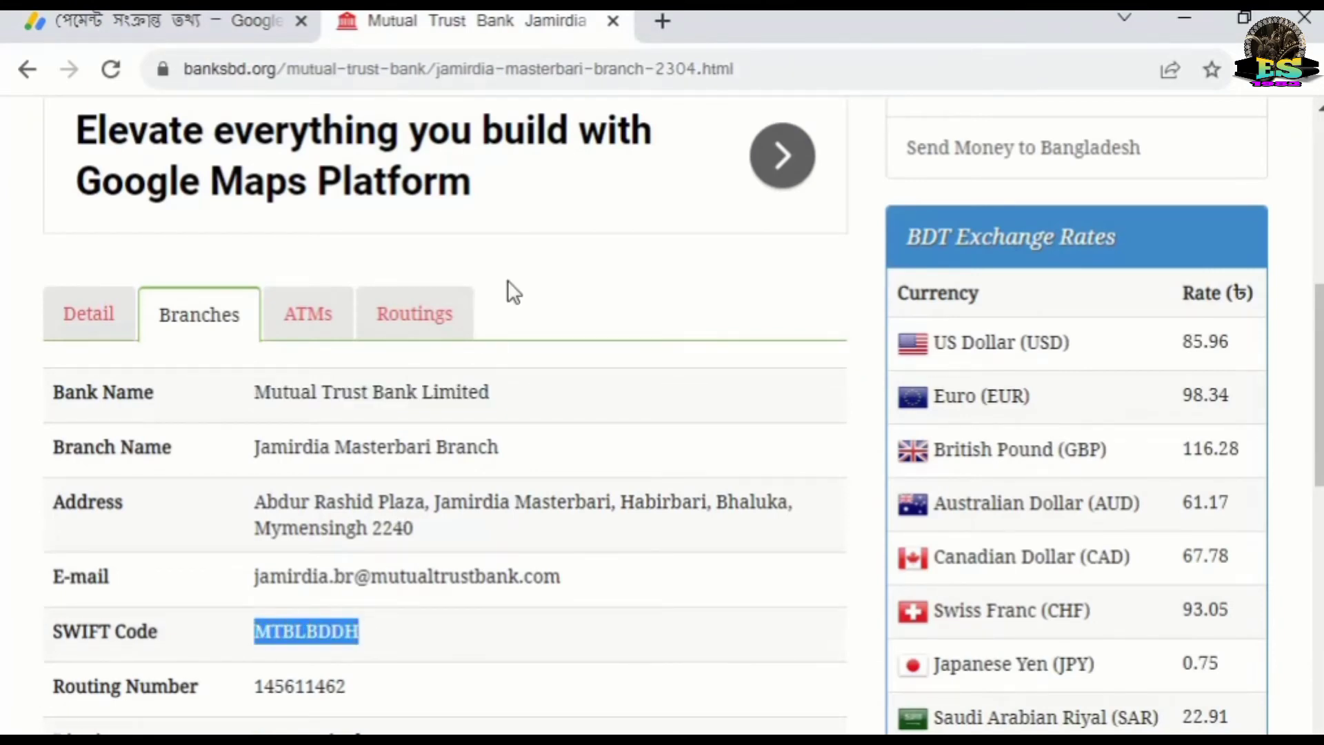
click(211, 24)
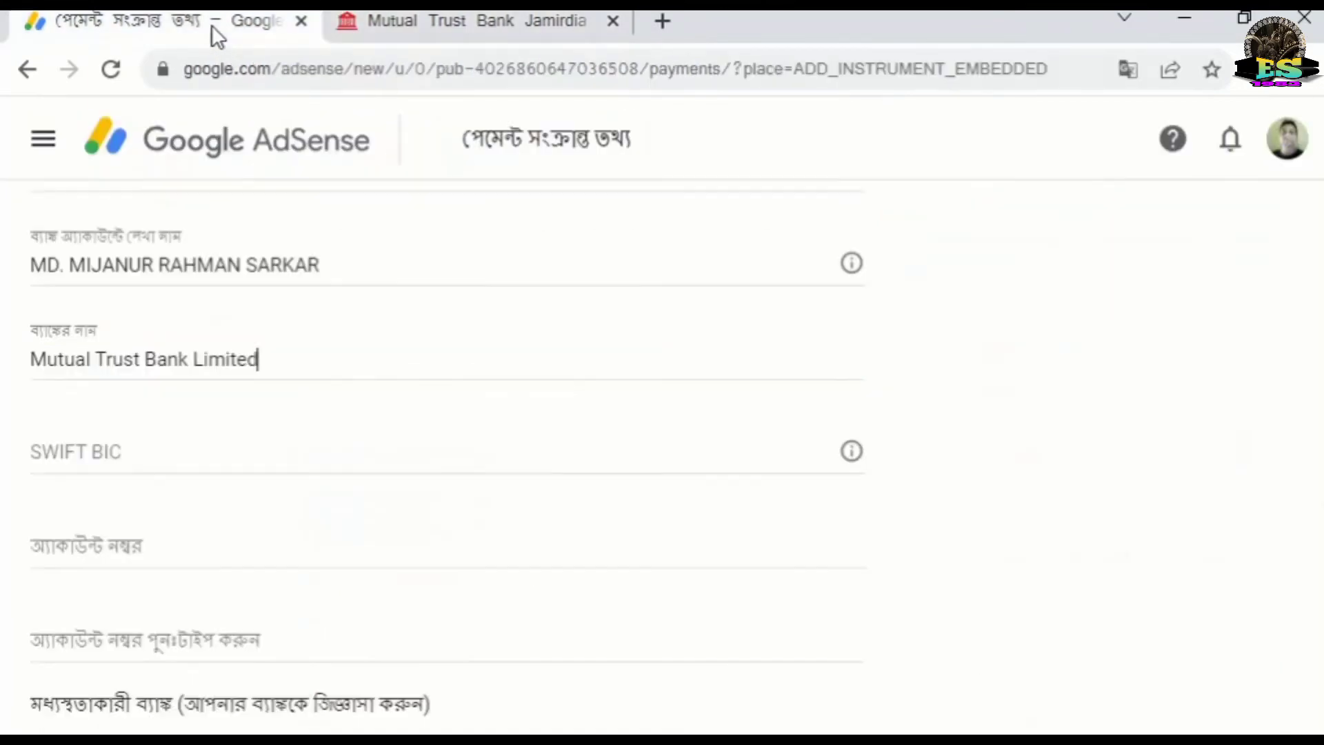
click(147, 447)
key(ctrl+v)
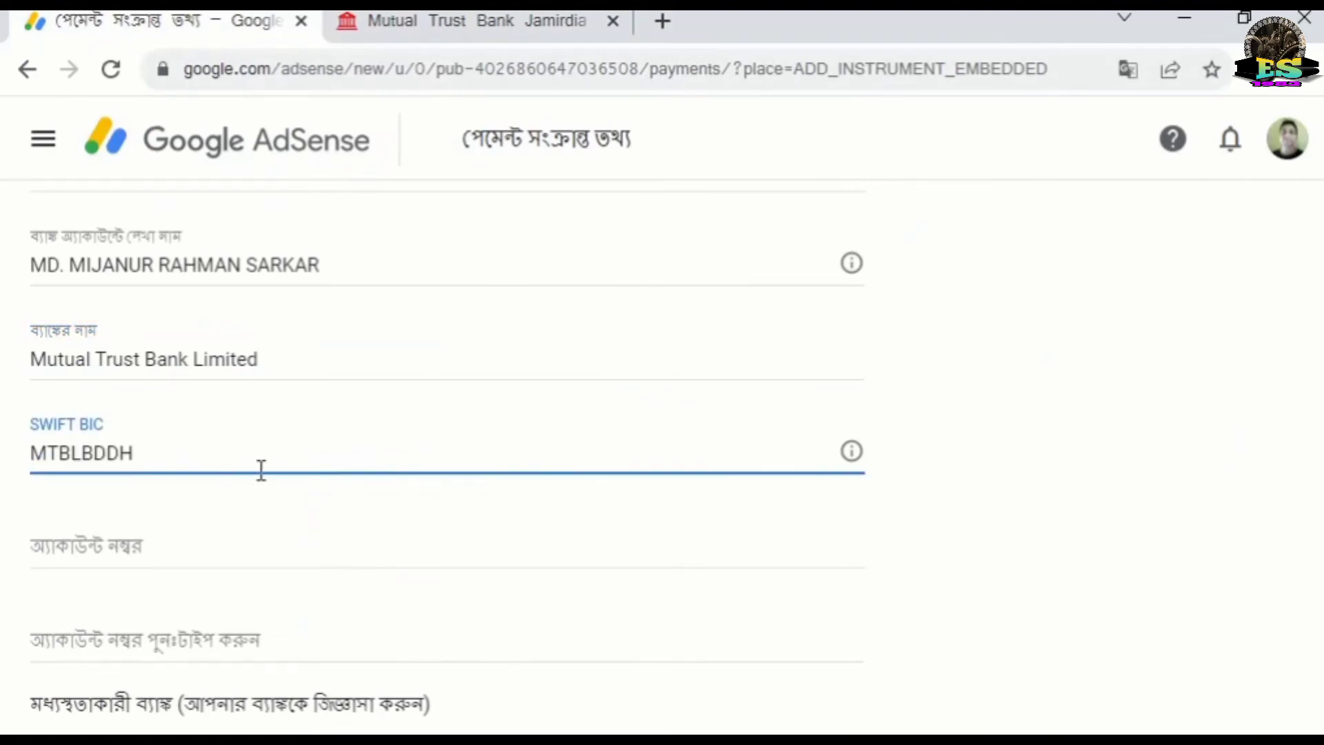
Review the filled-in wire transfer form, from account holder and bank name to SWIFT BIC, account number and primary payment option.
scroll(282, 448, down, 2)
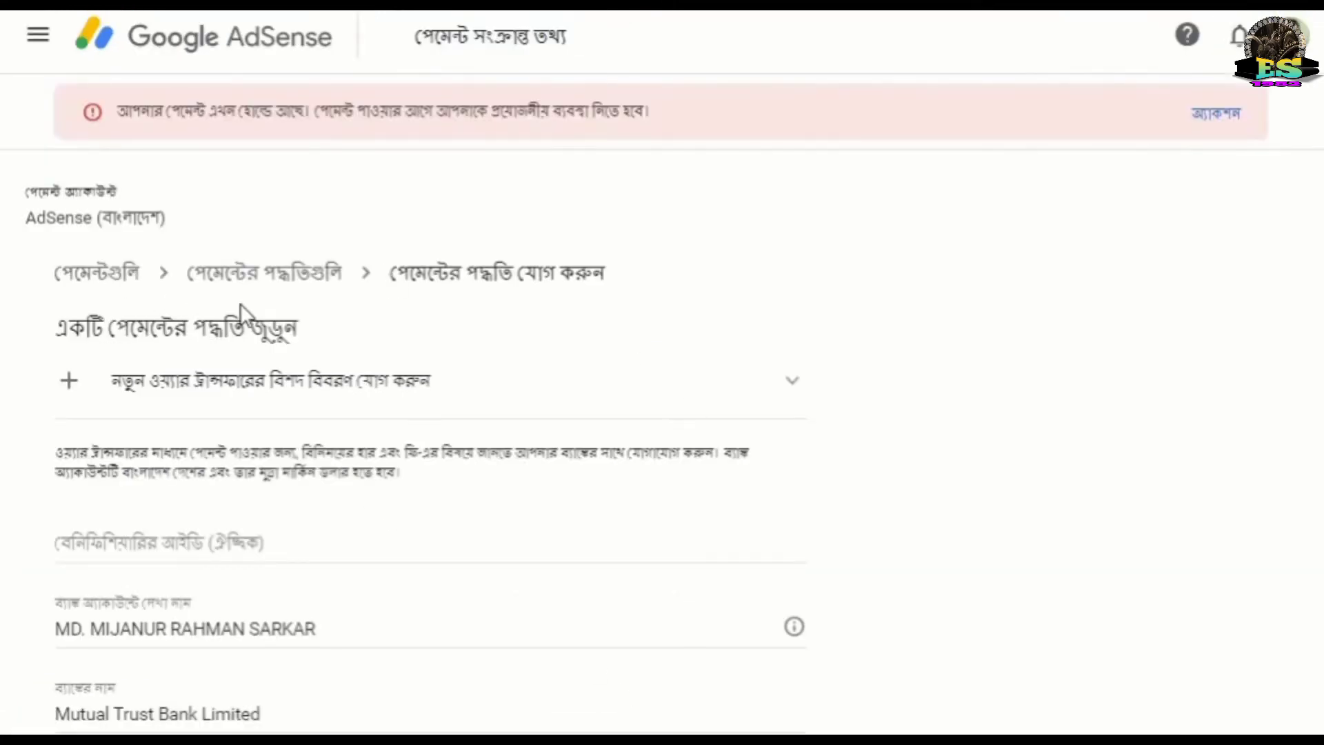
scroll(265, 496, down, 5)
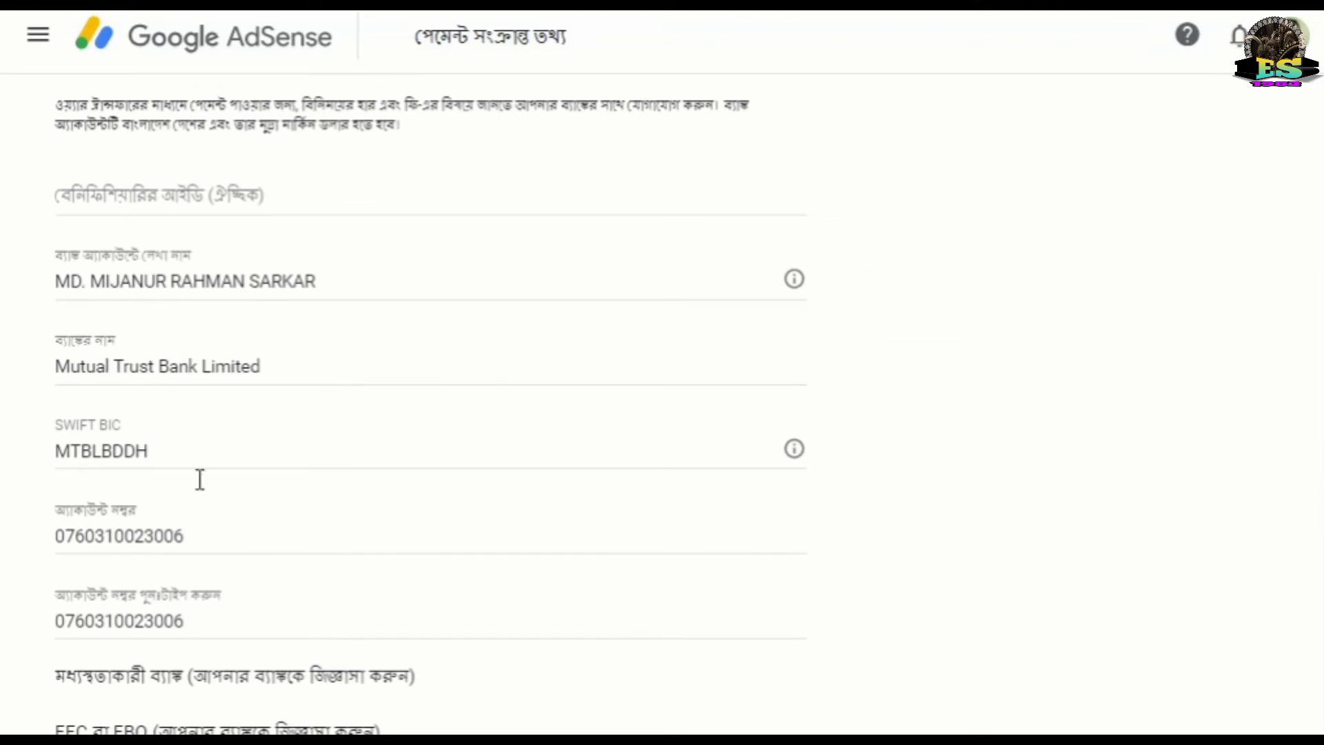
scroll(203, 496, down, 3)
scroll(215, 459, up, 5)
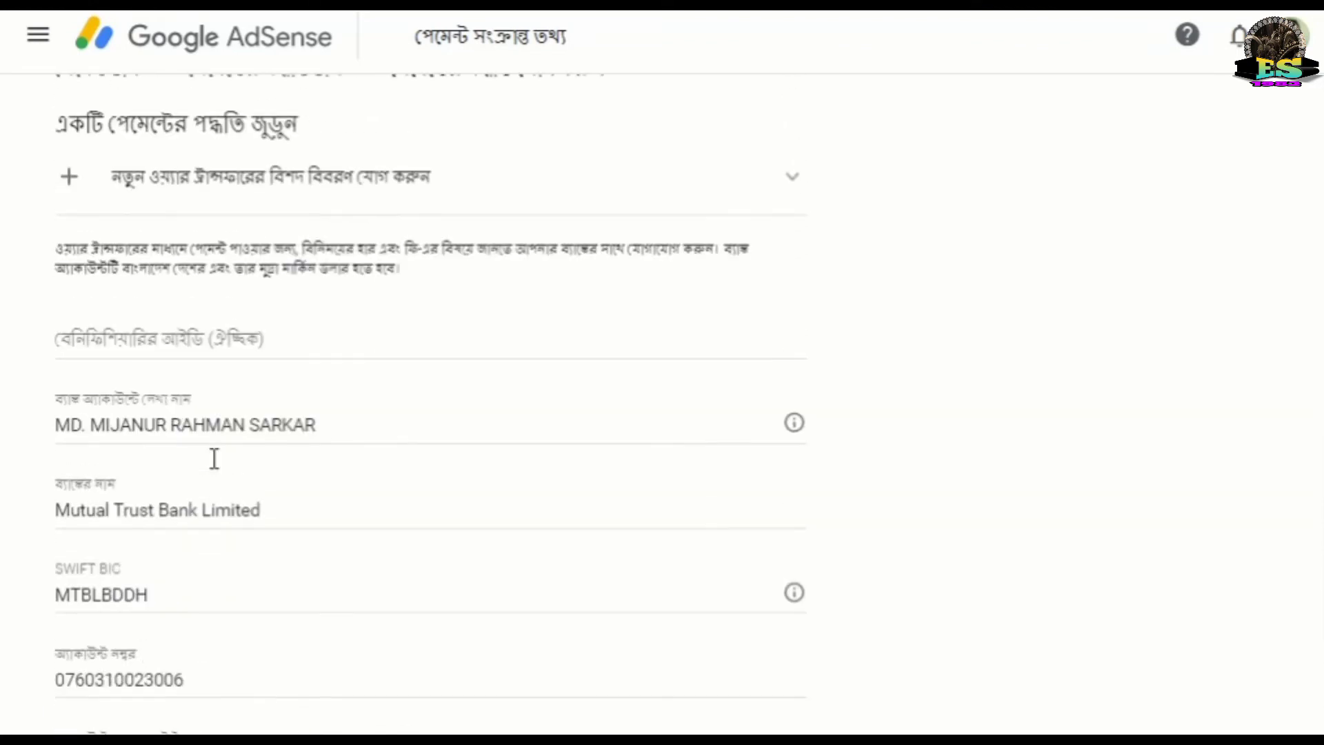
scroll(236, 369, down, 5)
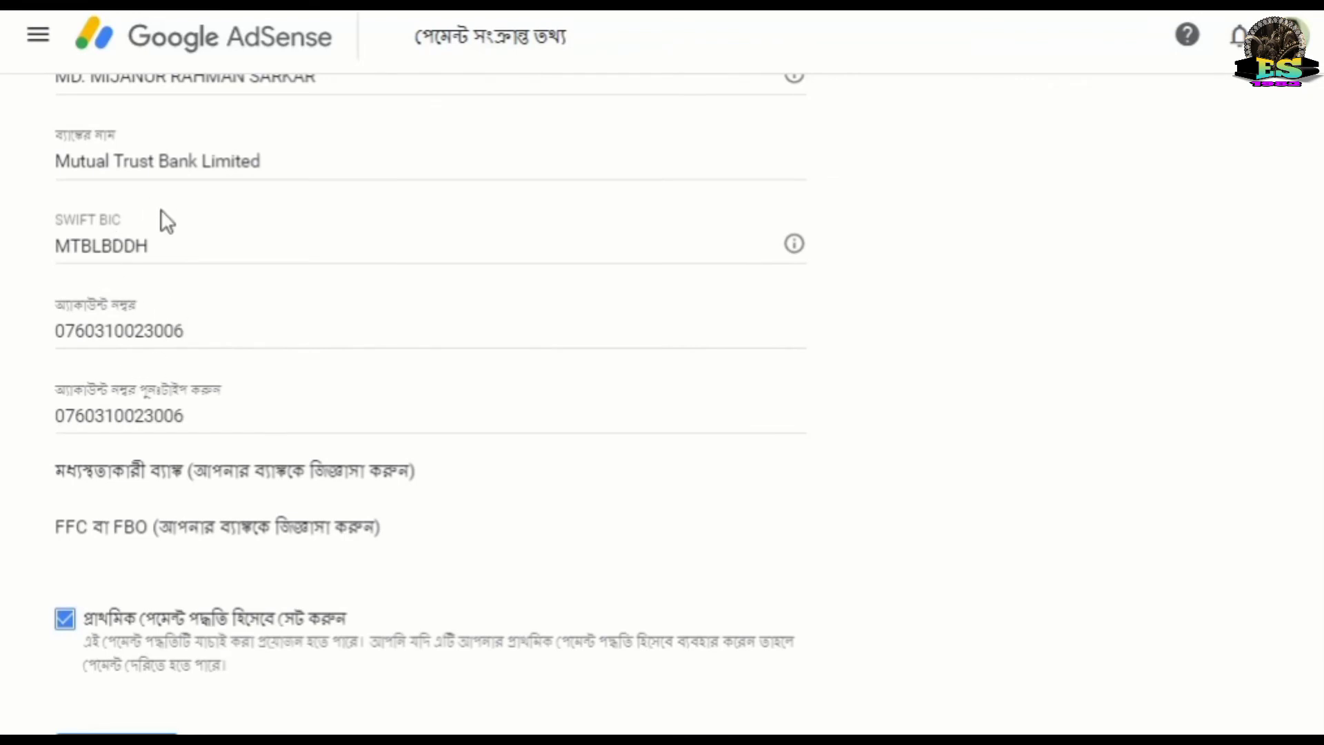
scroll(180, 260, up, 3)
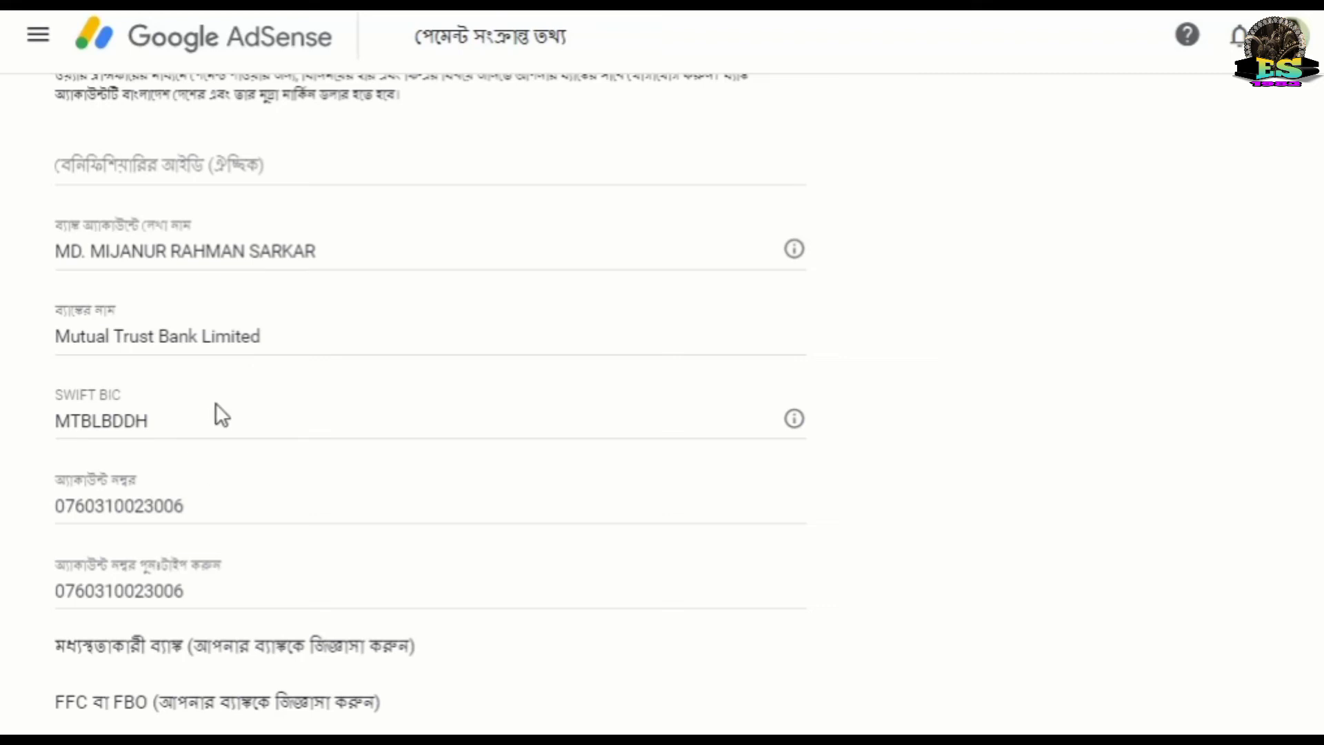
scroll(228, 382, down, 3)
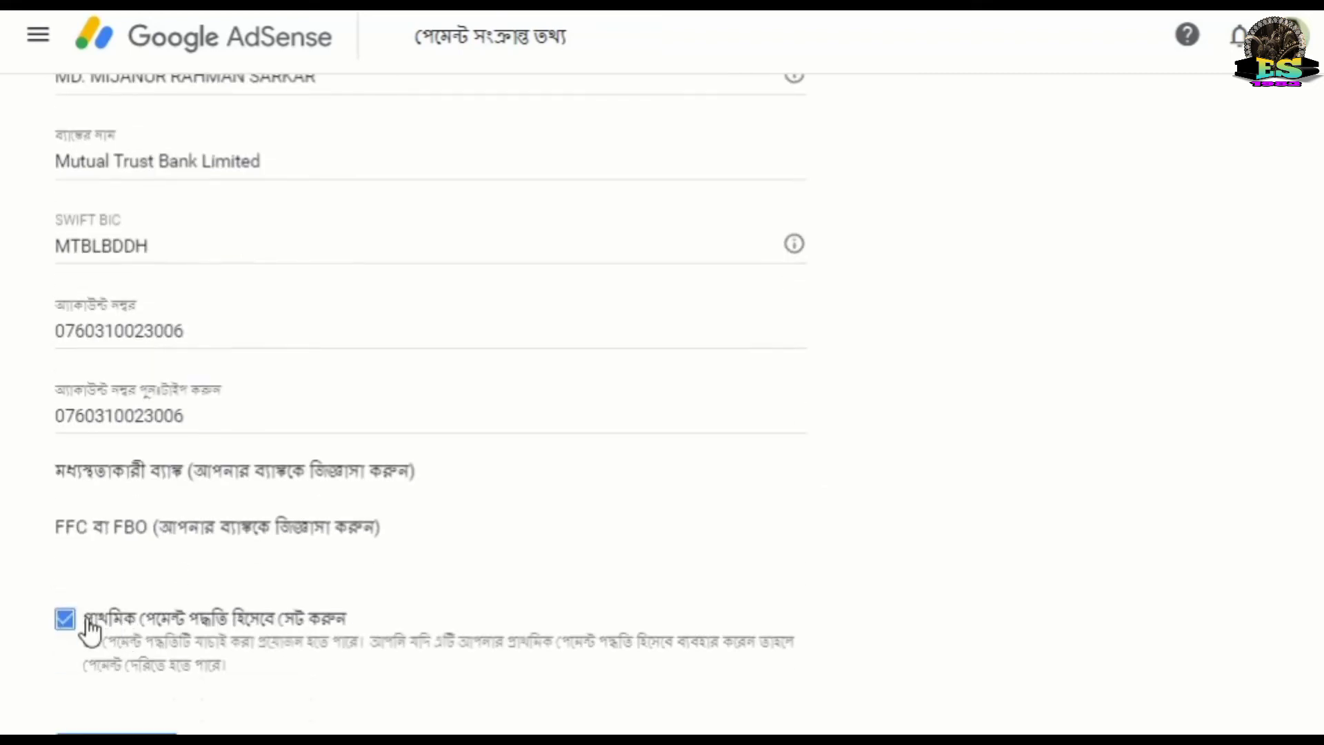
Keep the wire transfer set as the primary payment method and save the new payment method.
click(66, 619)
click(72, 622)
click(69, 622)
scroll(428, 373, down, 1)
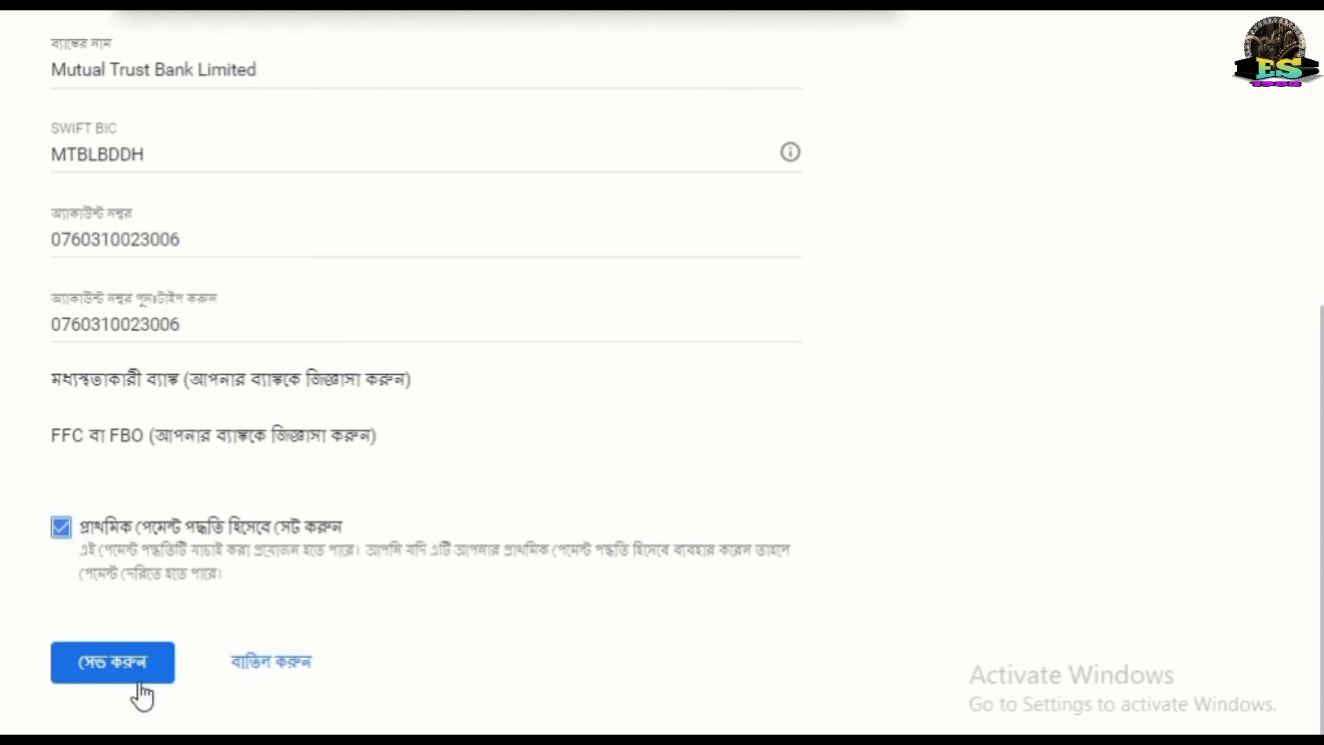
click(125, 664)
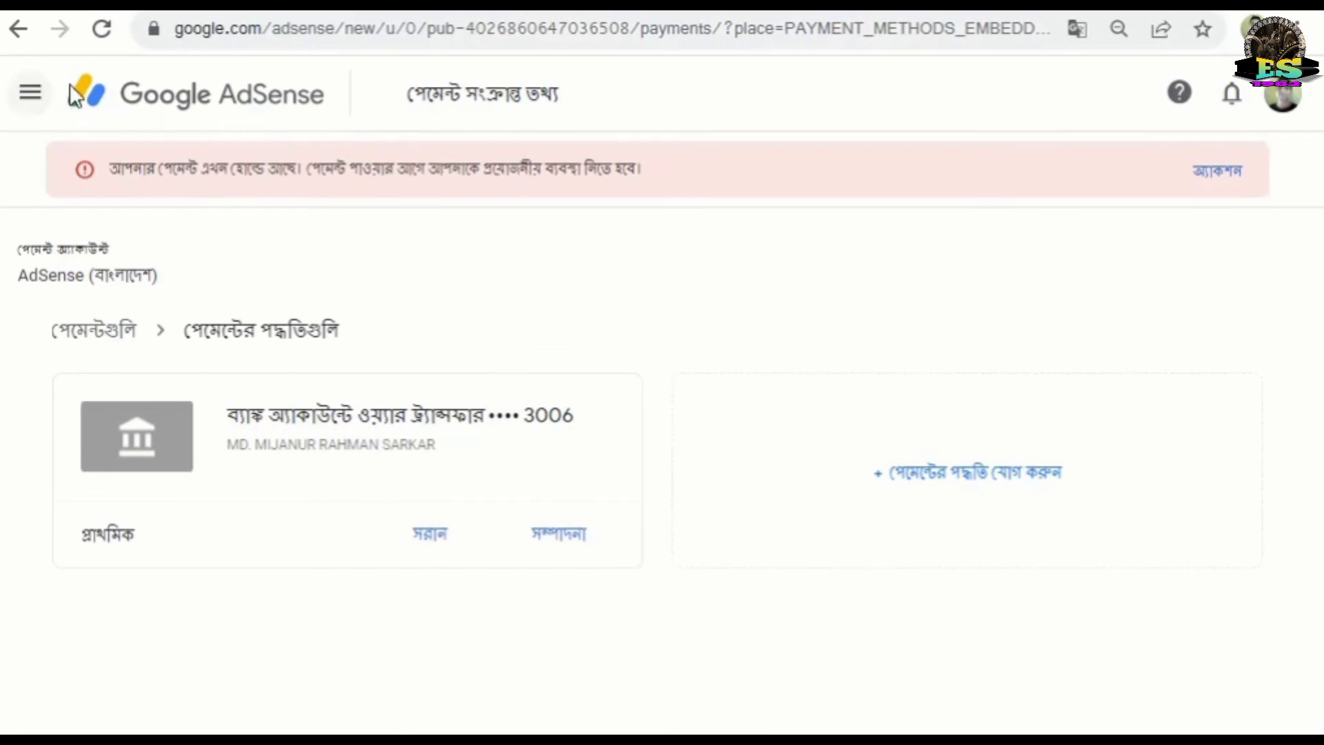
Reload the payment methods page and go to the AdSense home page.
click(103, 30)
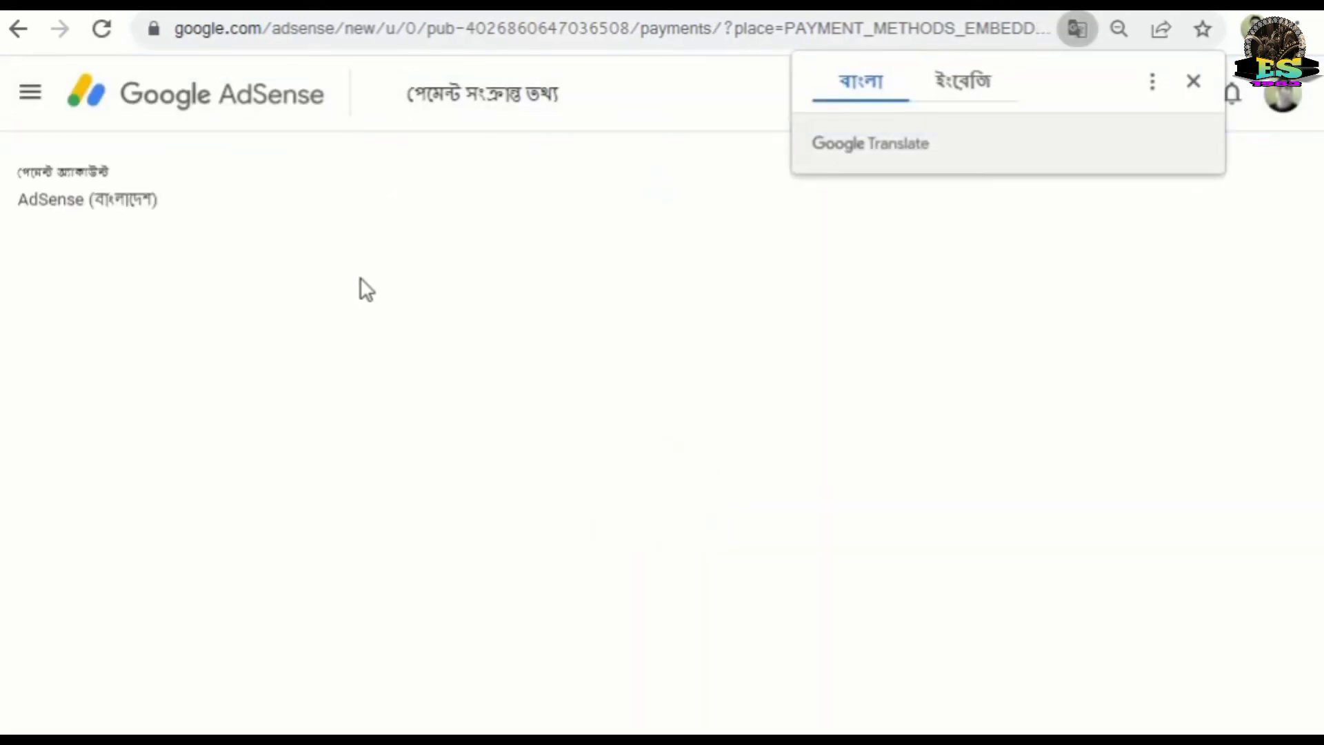
click(1191, 81)
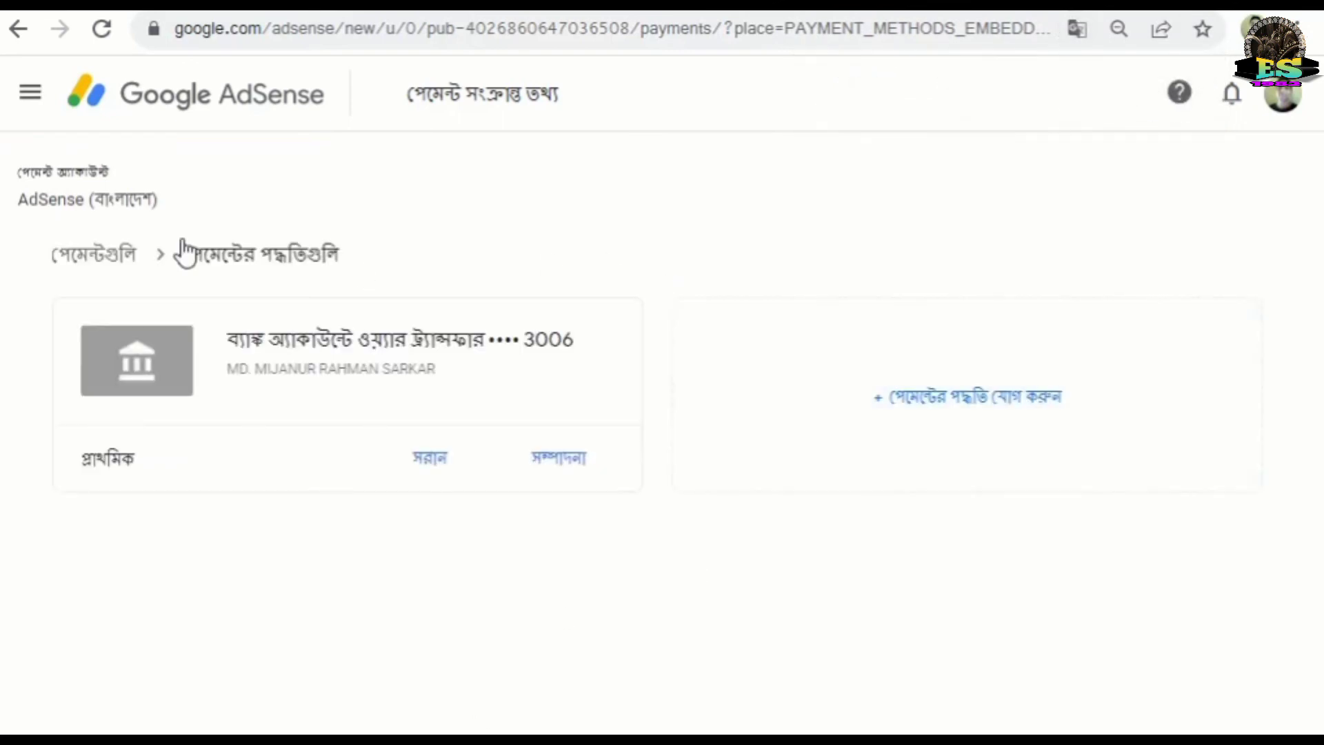
click(34, 96)
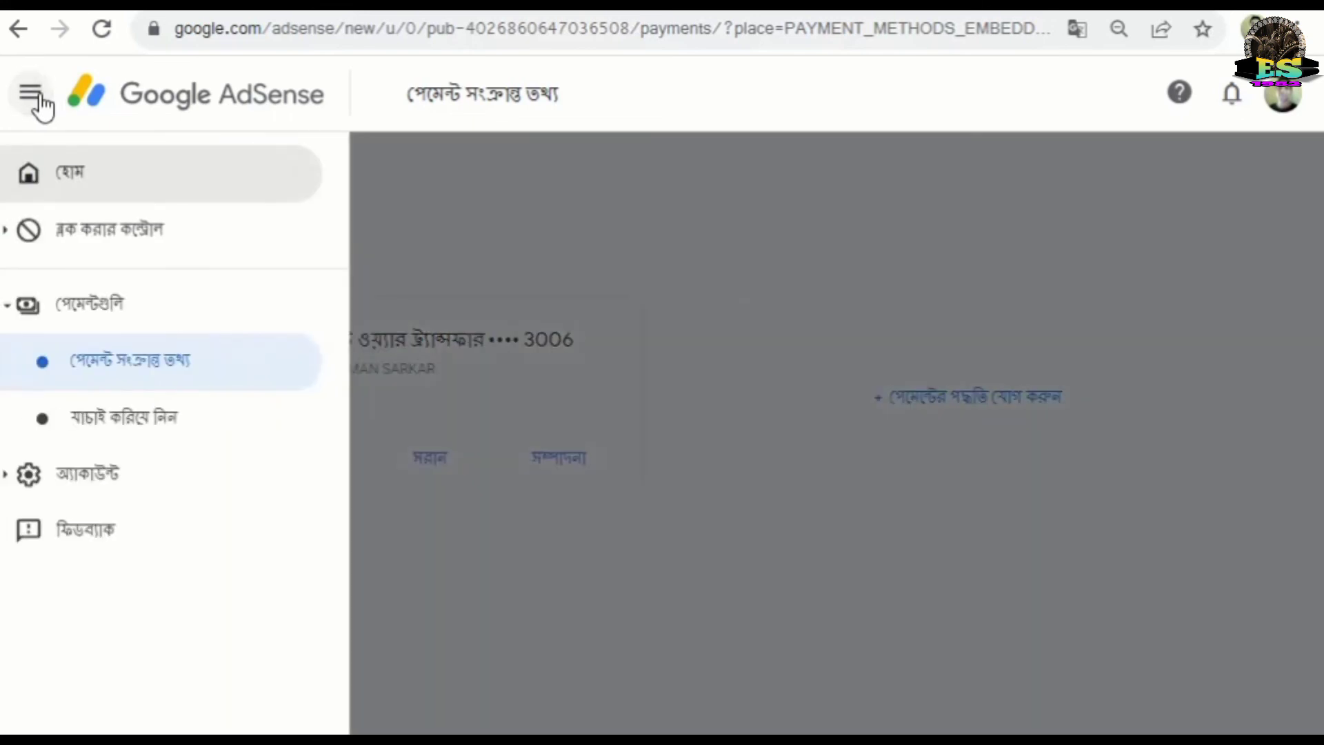
click(100, 186)
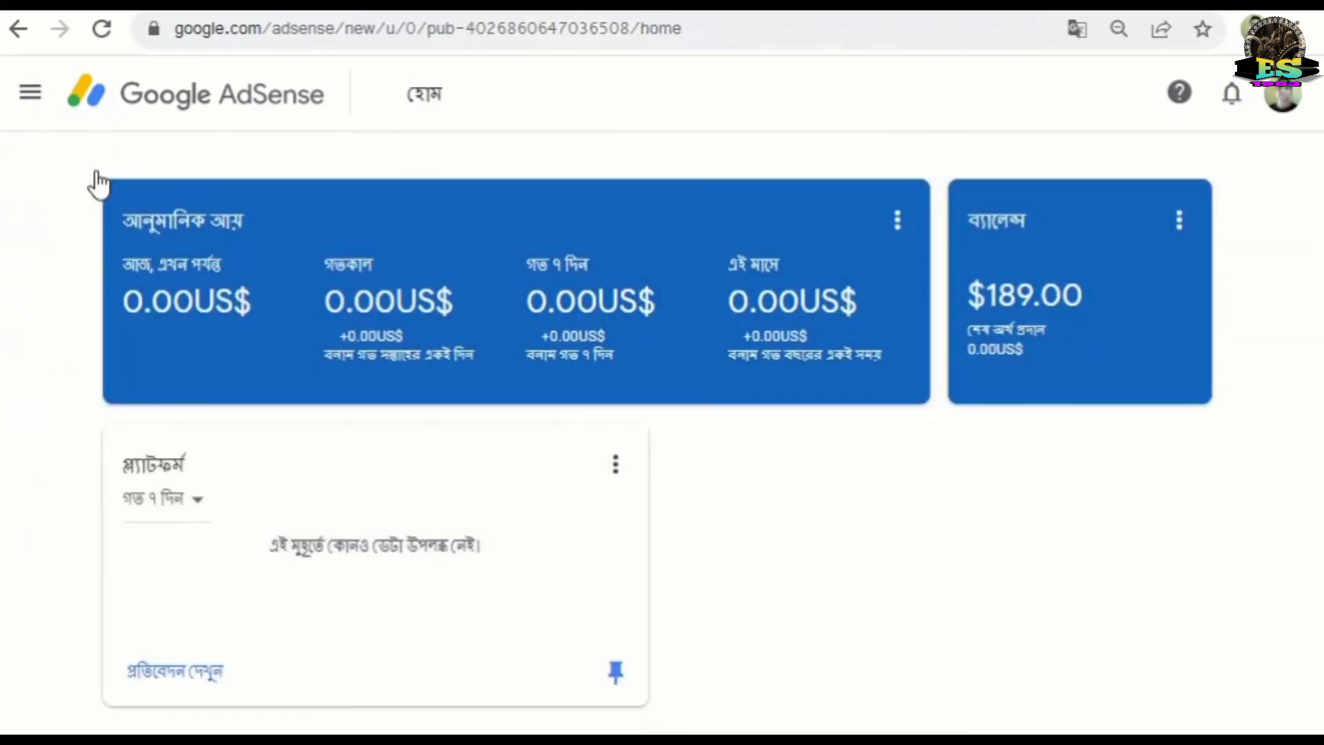